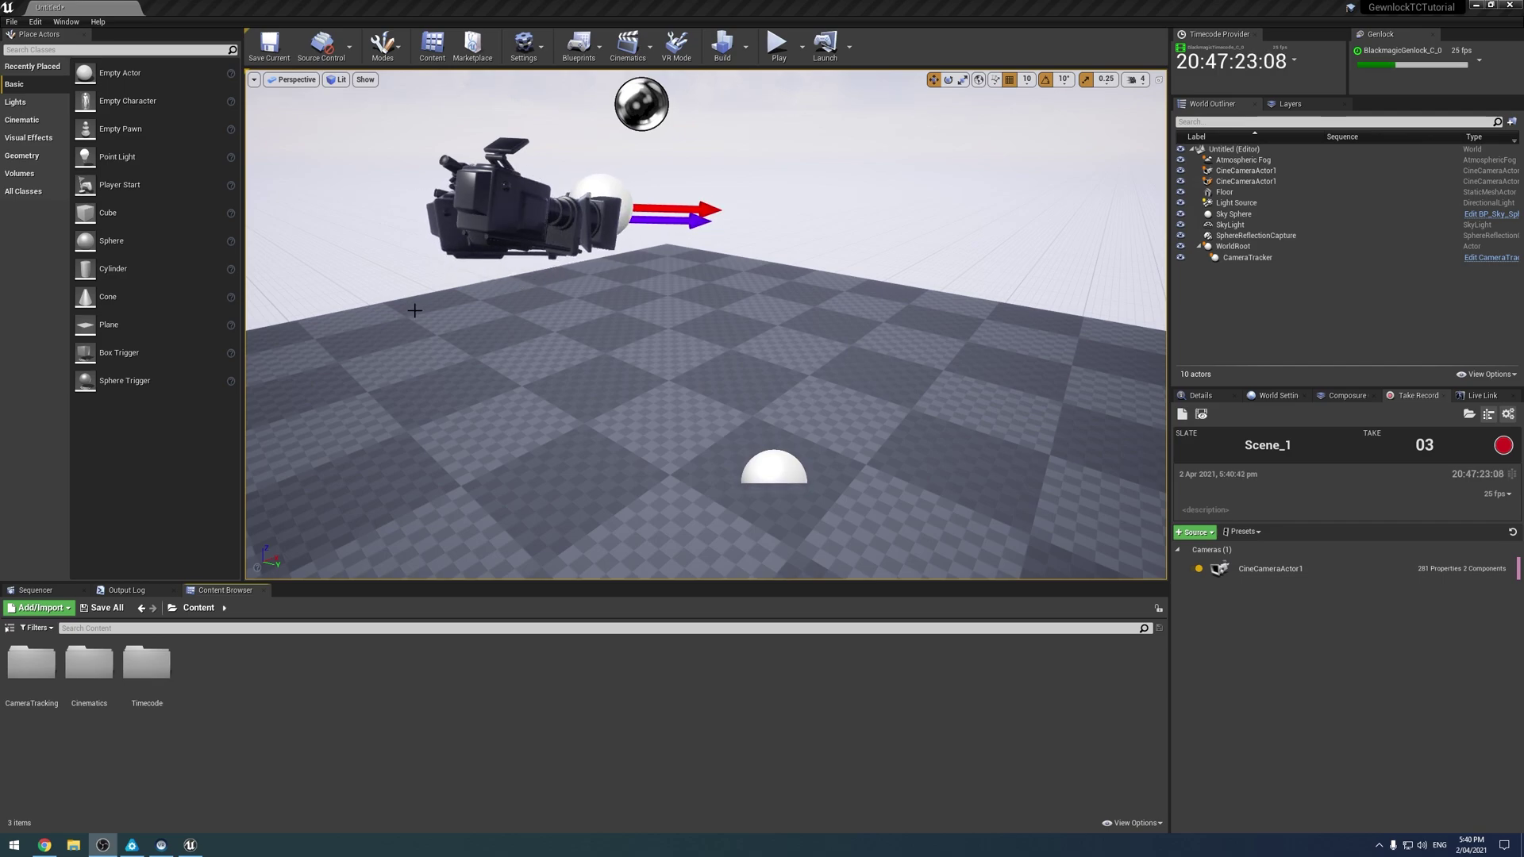
Step: Close the Sequencer to remove its spawned cine camera, returning to the Content Browser
{"action": "left_click", "coordinate": [86, 591]}
{"action": "left_click", "coordinate": [133, 589]}
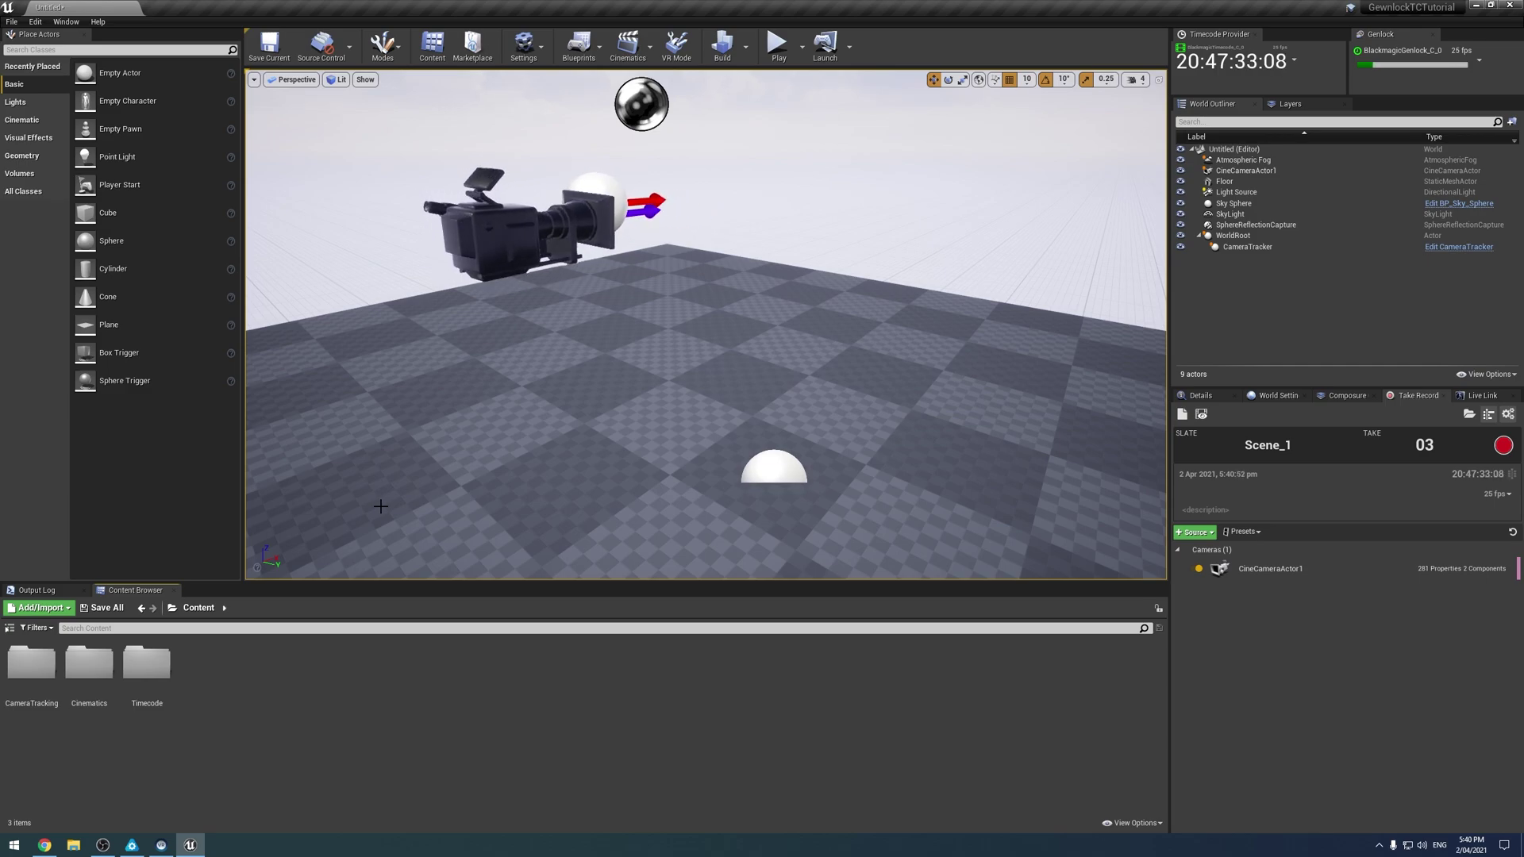
Step: Select the WorldRoot hemisphere and drag it left across the floor to centre the tracked camera
{"action": "left_click", "coordinate": [779, 473]}
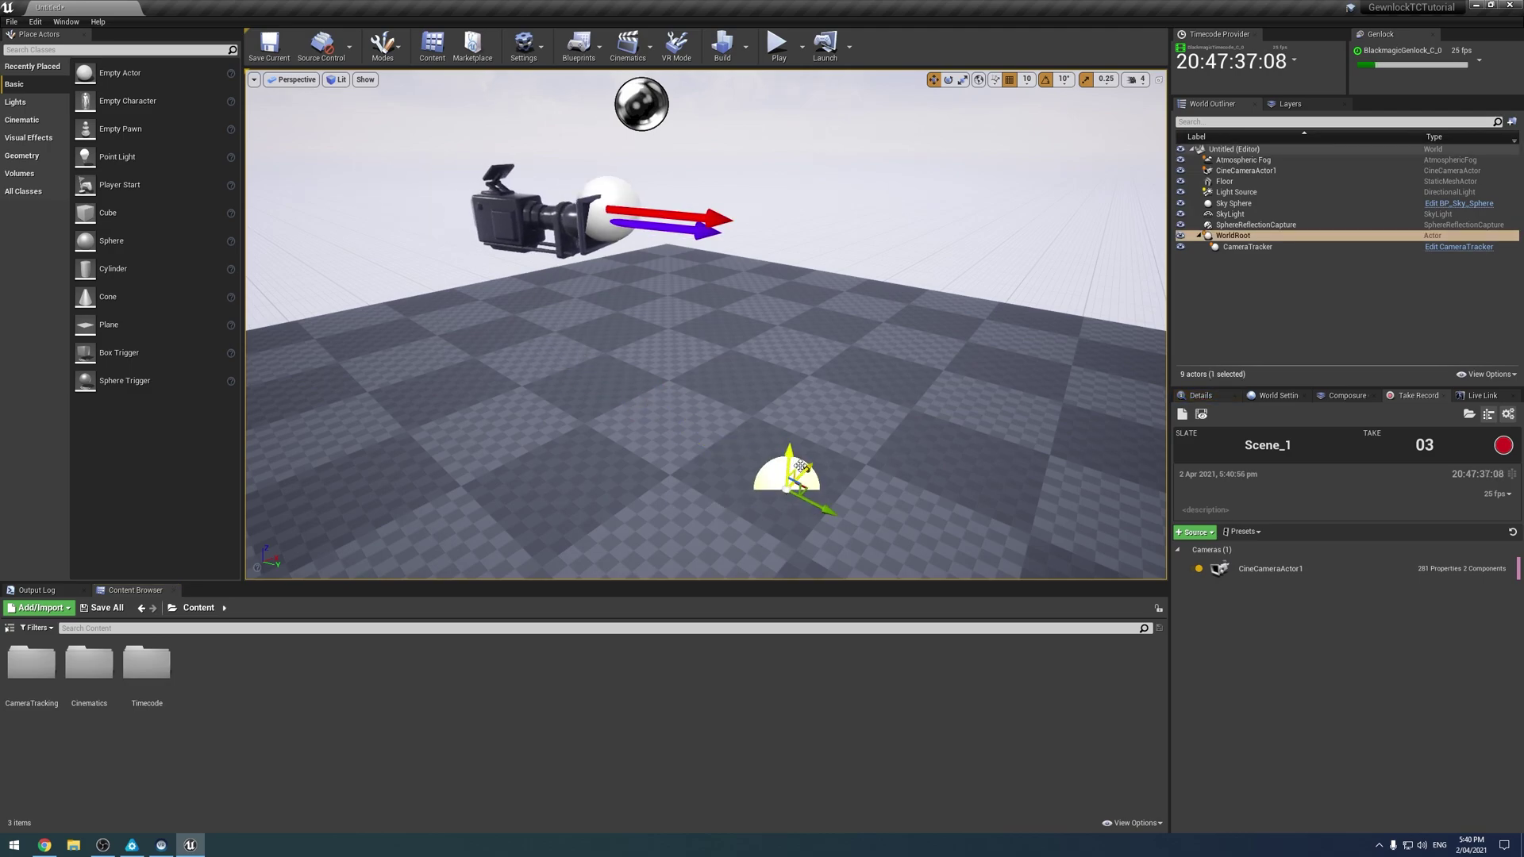
{"action": "left_click_drag", "start_coordinate": [800, 467], "coordinate": [829, 438]}
{"action": "key", "text": "e"}
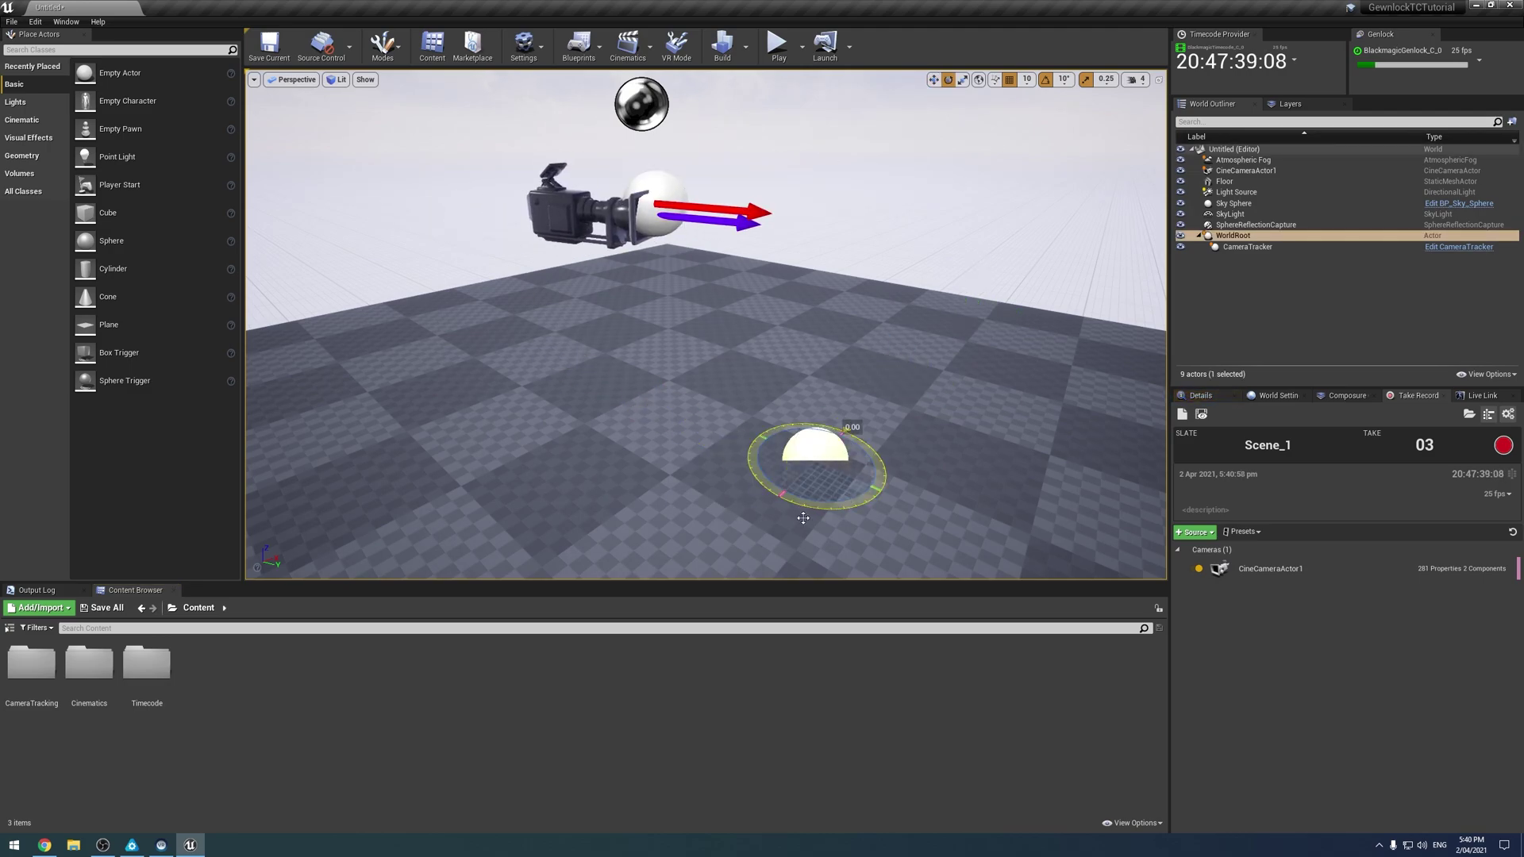
{"action": "key", "text": "w"}
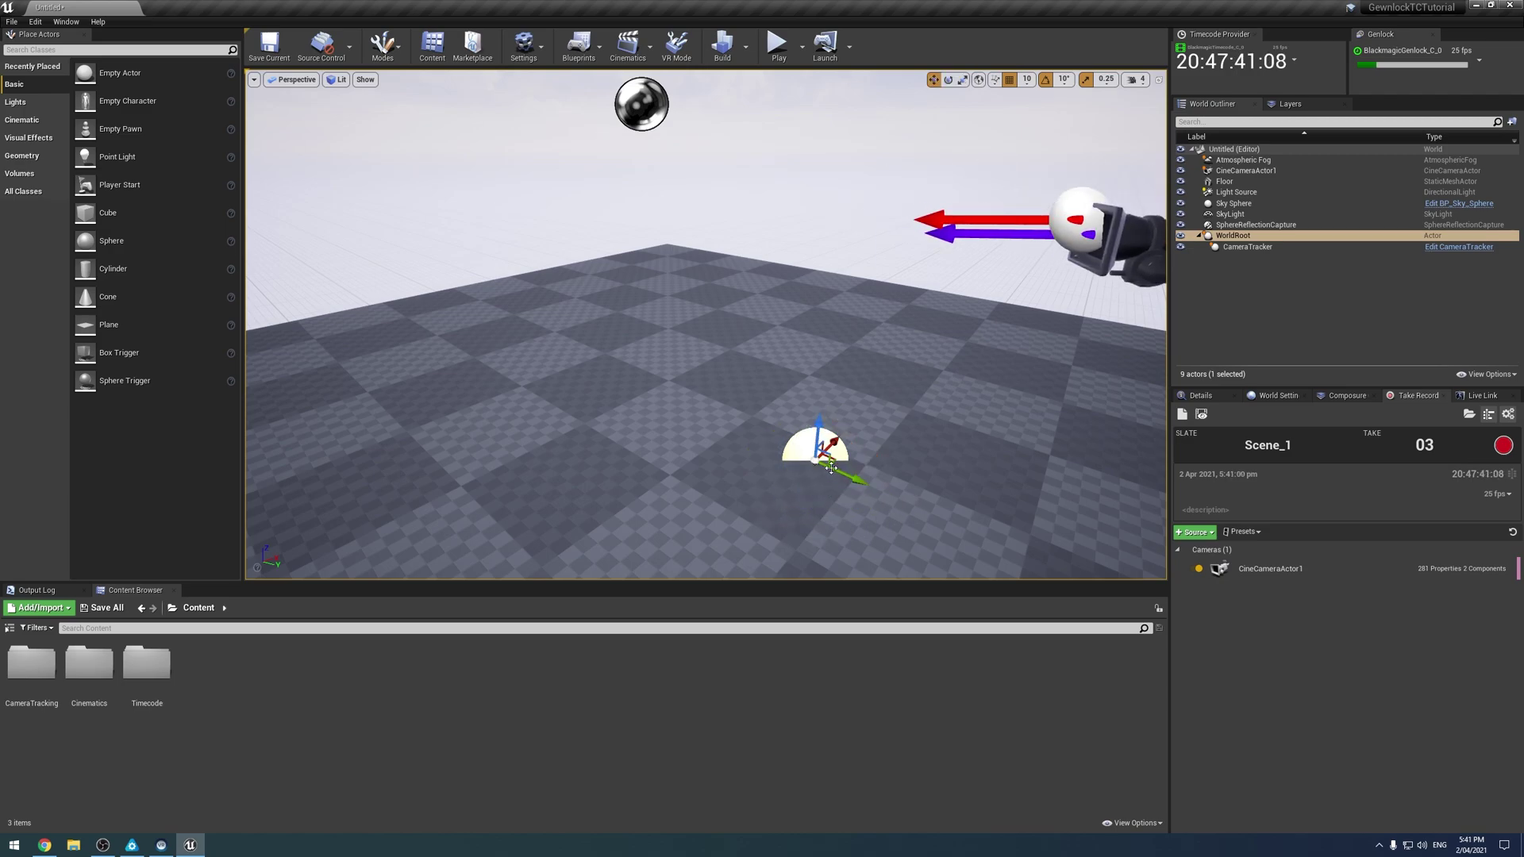
{"action": "left_click_drag", "start_coordinate": [830, 469], "coordinate": [620, 394]}
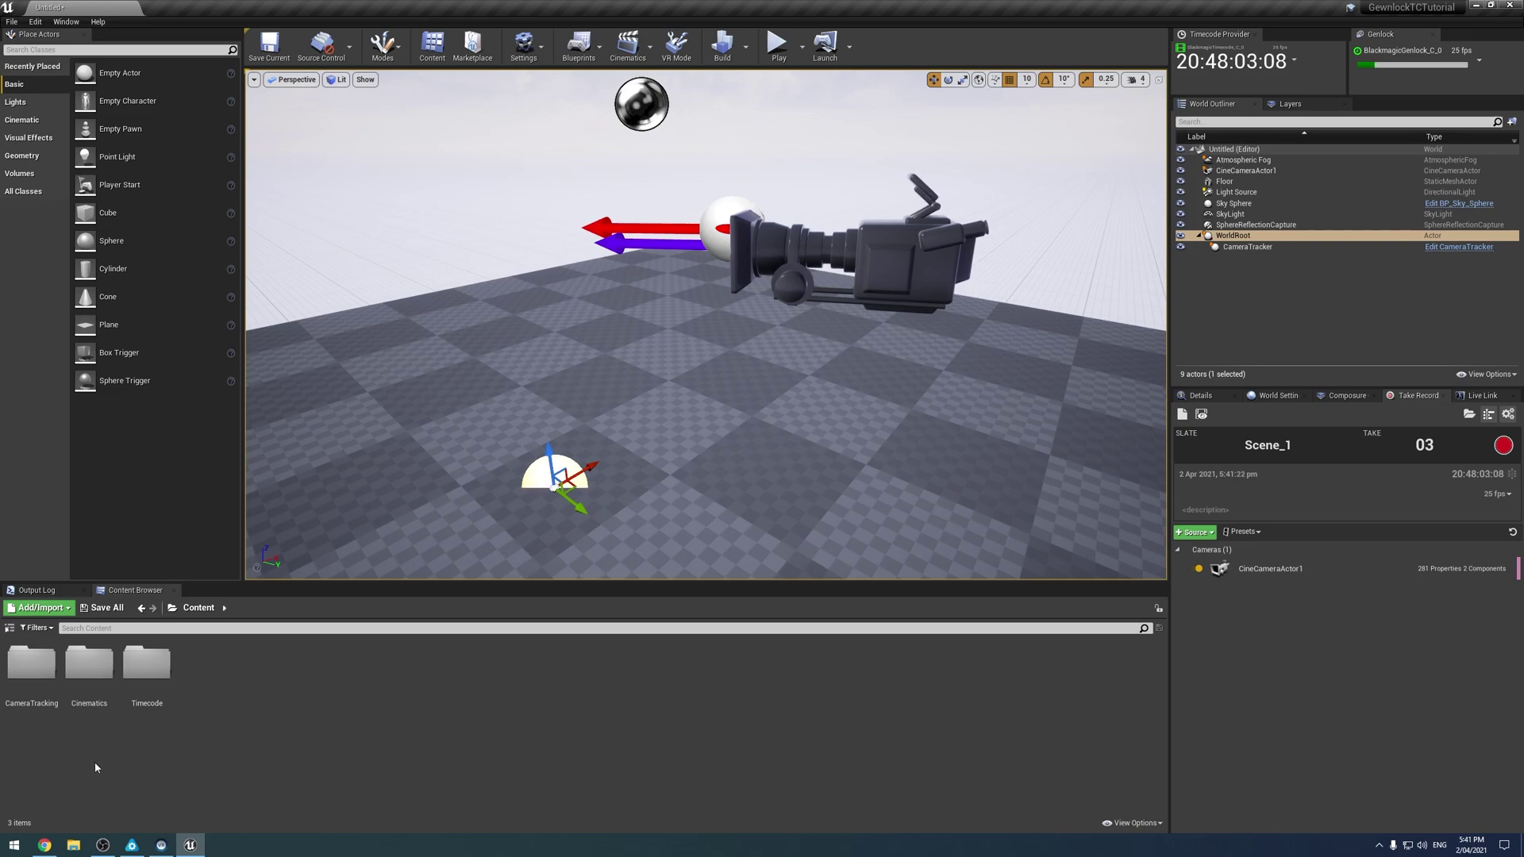
{"action": "double_click", "coordinate": [33, 691]}
{"action": "double_click", "coordinate": [39, 701]}
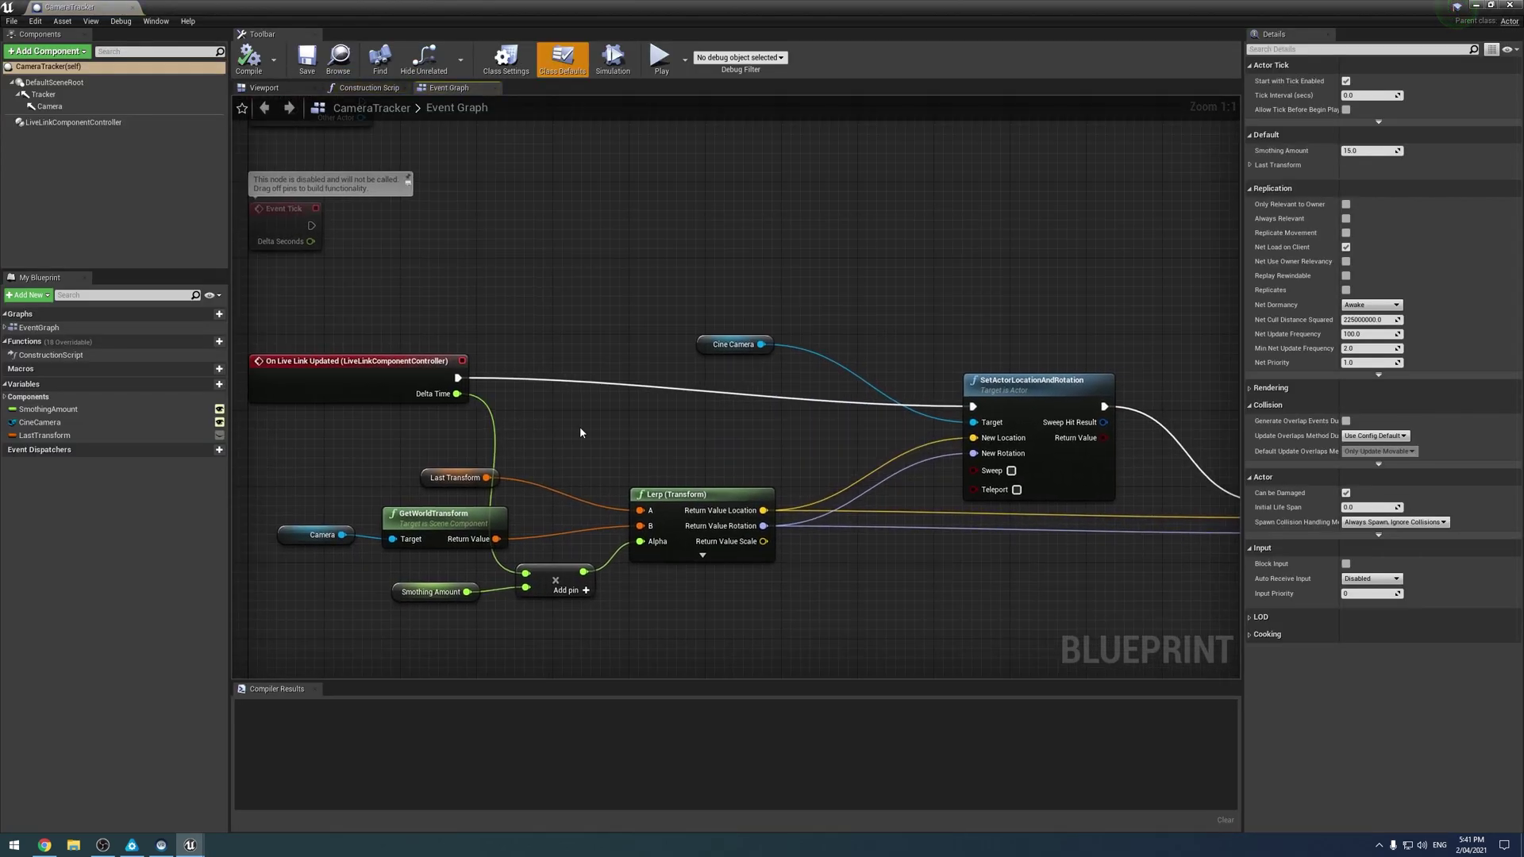
{"action": "left_click", "coordinate": [321, 354]}
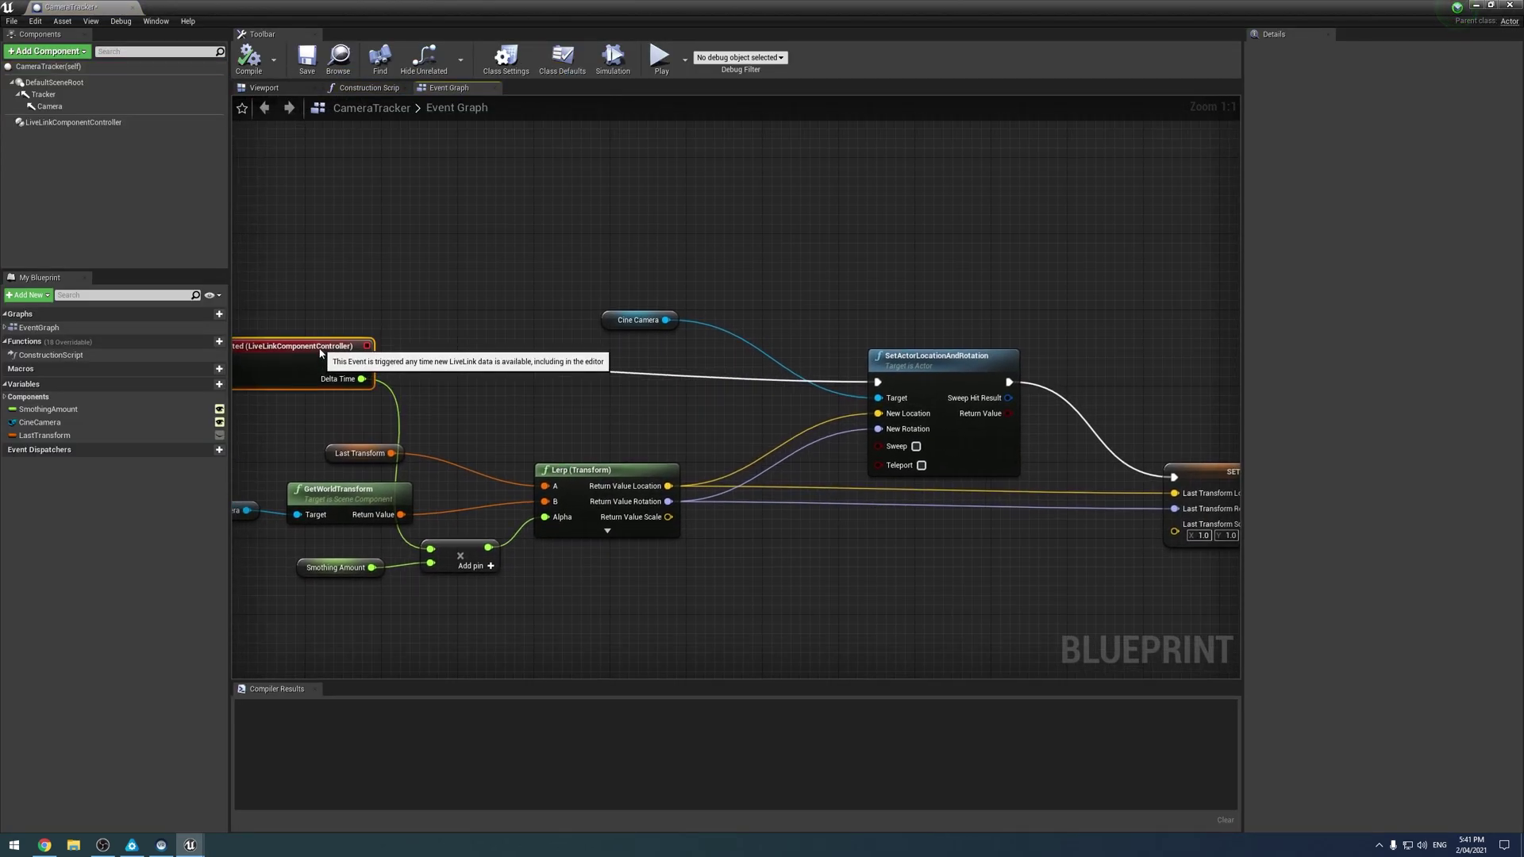
{"action": "mouse_move", "coordinate": [321, 354]}
{"action": "left_mouse_down"}
{"action": "mouse_move", "coordinate": [317, 383]}
{"action": "mouse_move", "coordinate": [328, 365]}
{"action": "left_mouse_up"}
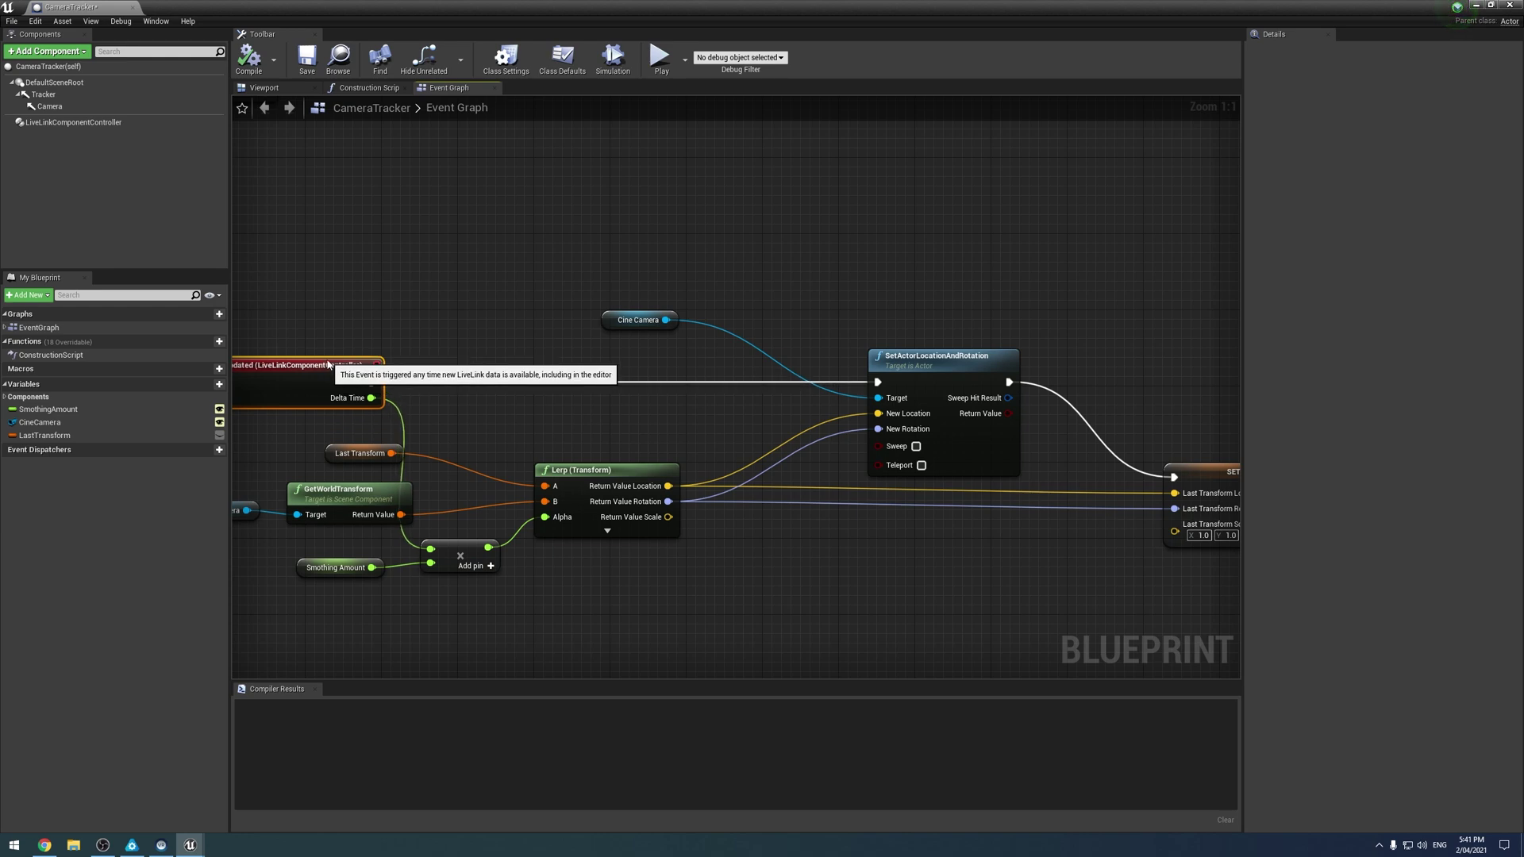
{"action": "right_click_drag", "start_coordinate": [545, 345], "coordinate": [579, 331]}
{"action": "left_click", "coordinate": [579, 330]}
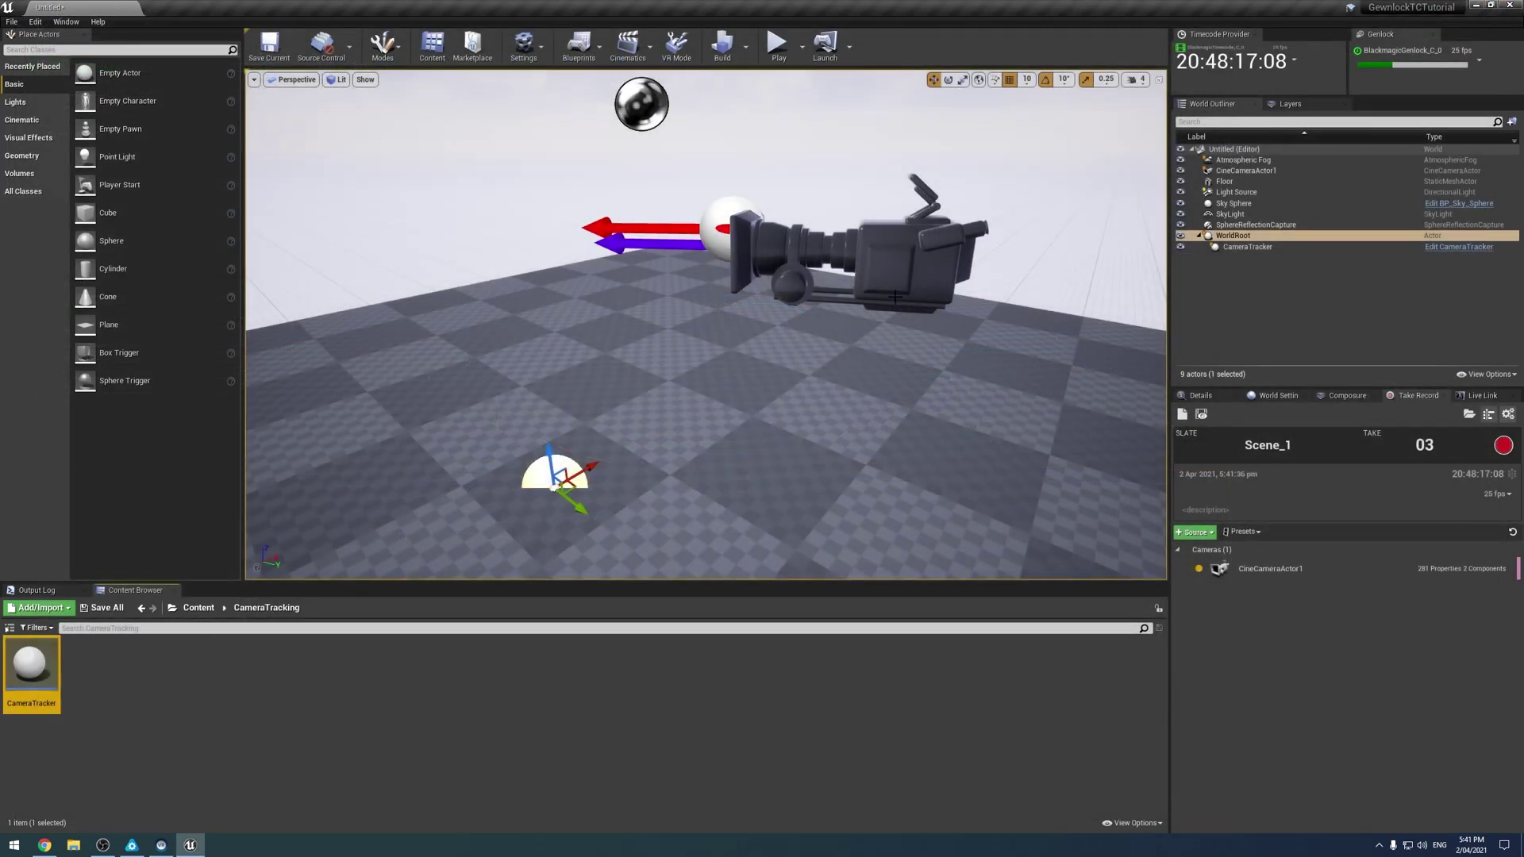
Step: Open the Timed Data Monitor from Window > Developer Tools and reposition its window
{"action": "left_click", "coordinate": [198, 608]}
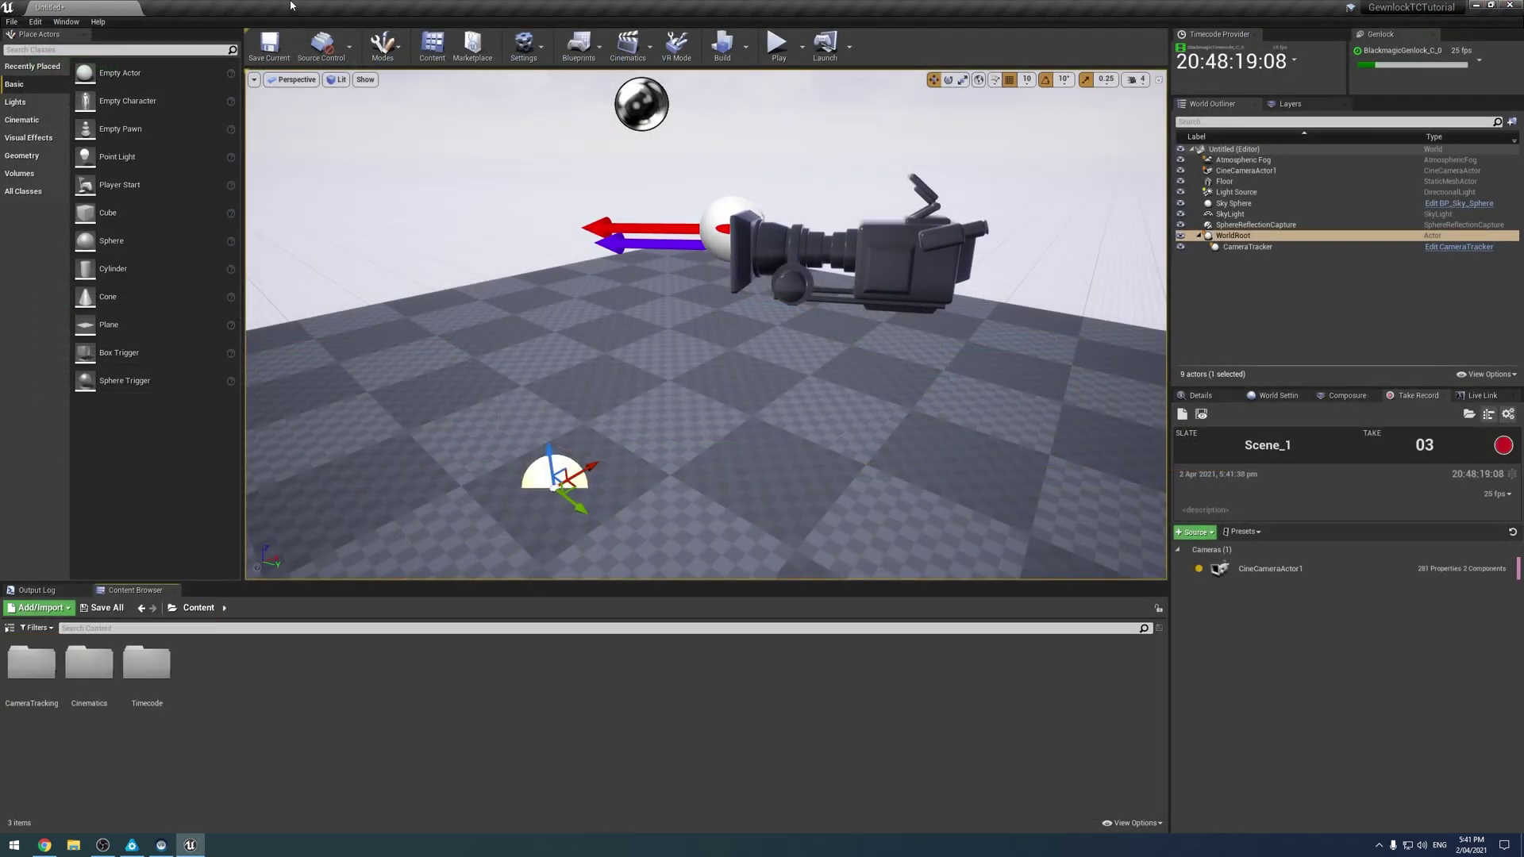
{"action": "left_click", "coordinate": [66, 21]}
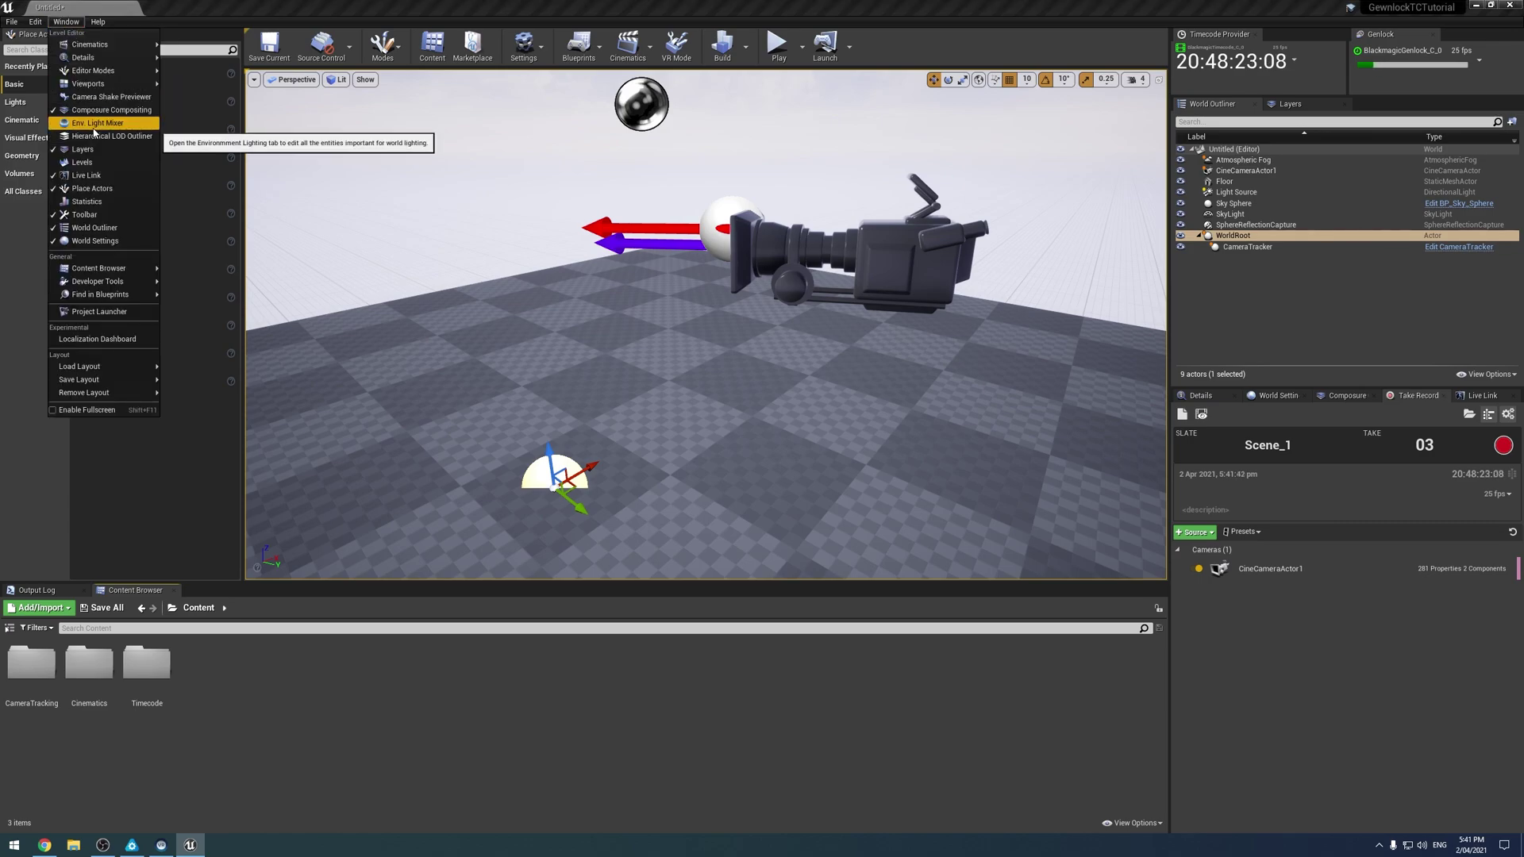
{"action": "mouse_move", "coordinate": [104, 269]}
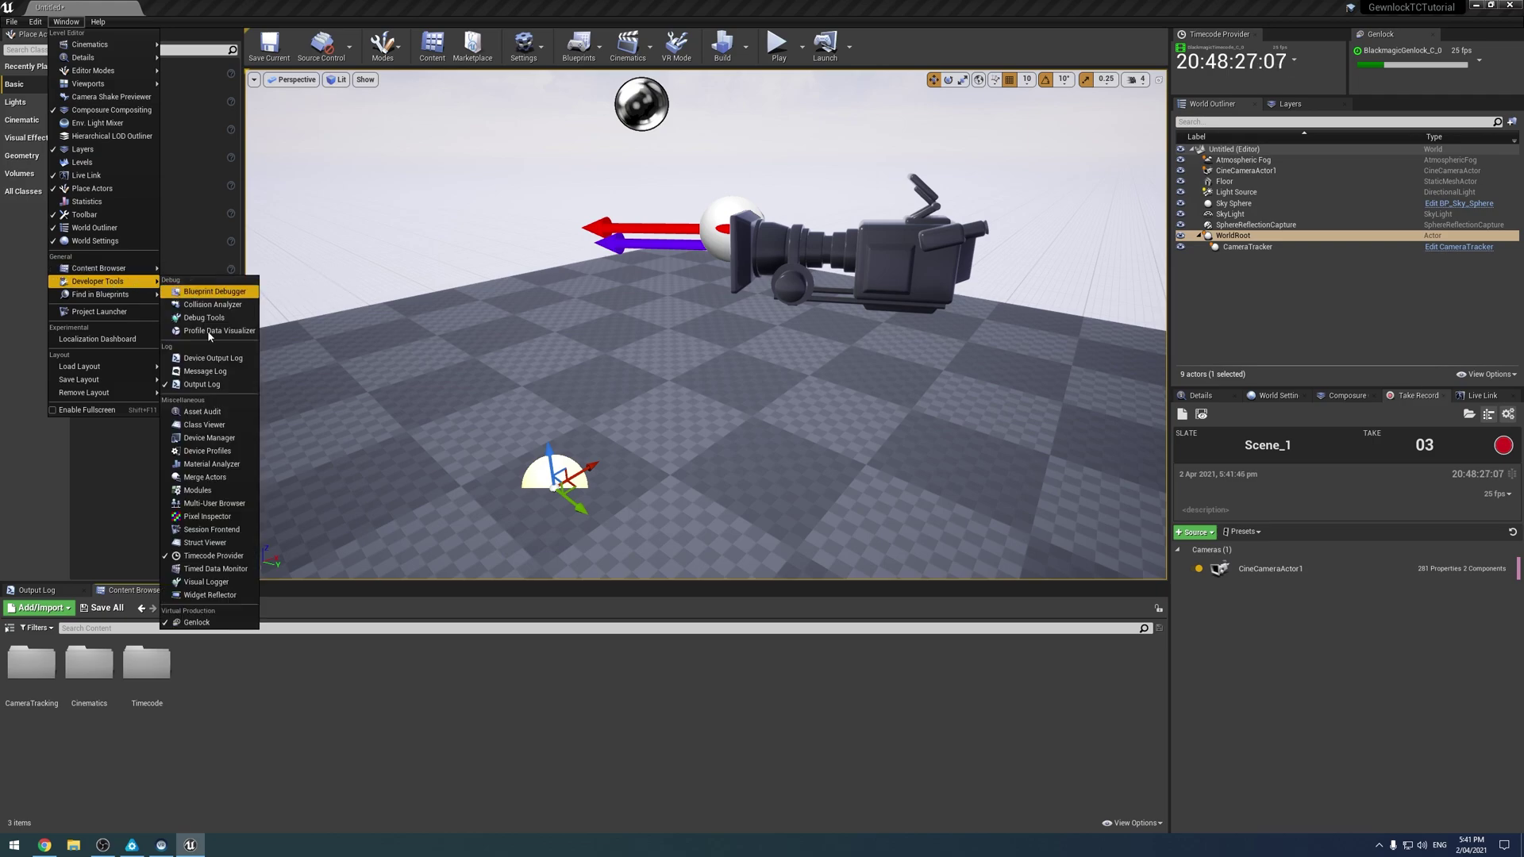
{"action": "left_click", "coordinate": [207, 568]}
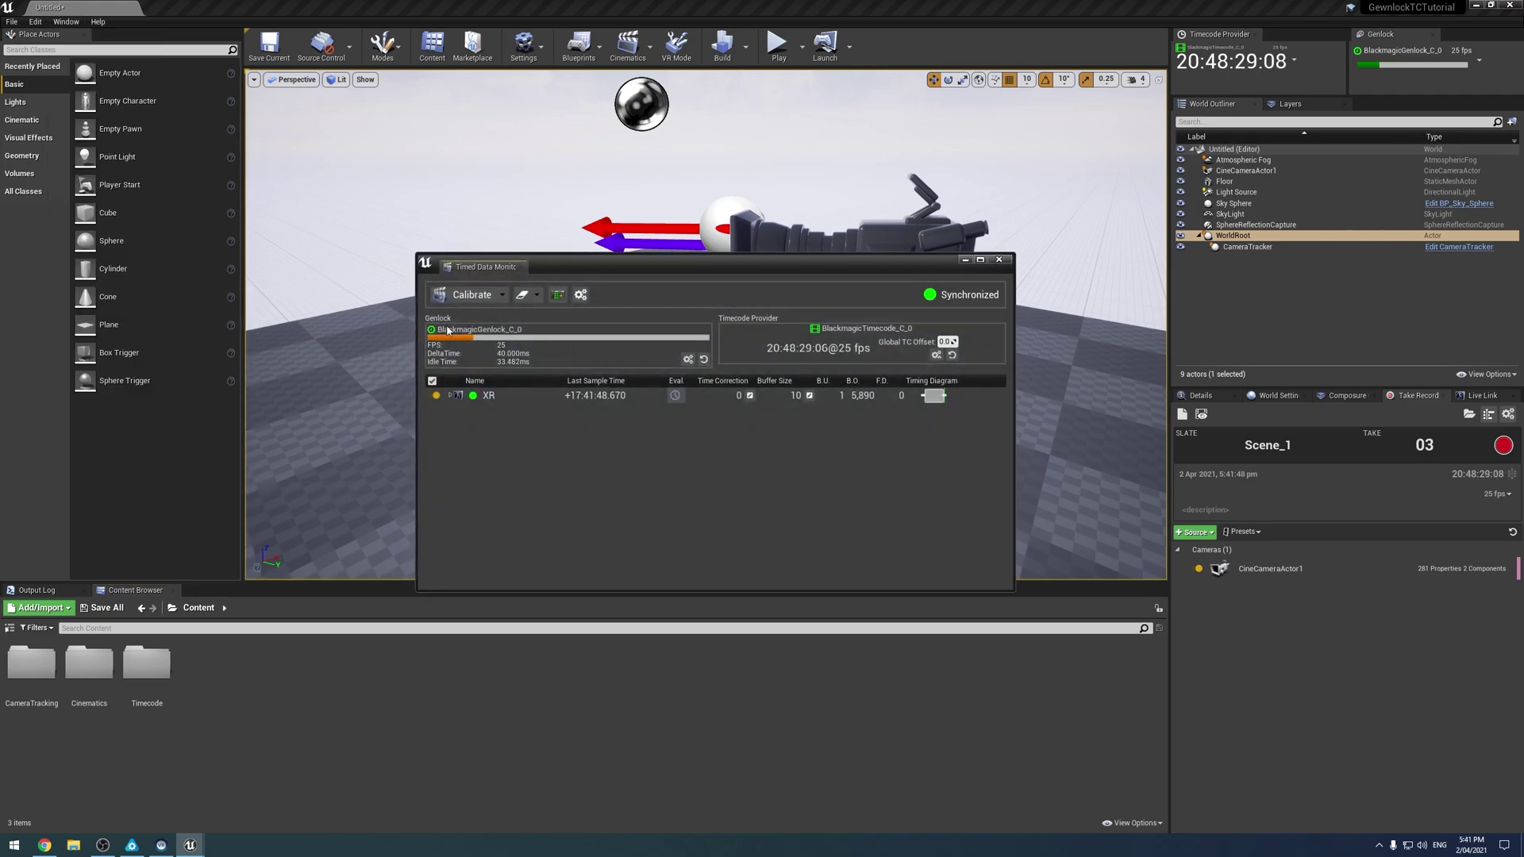
{"action": "left_click_drag", "start_coordinate": [622, 265], "coordinate": [558, 481]}
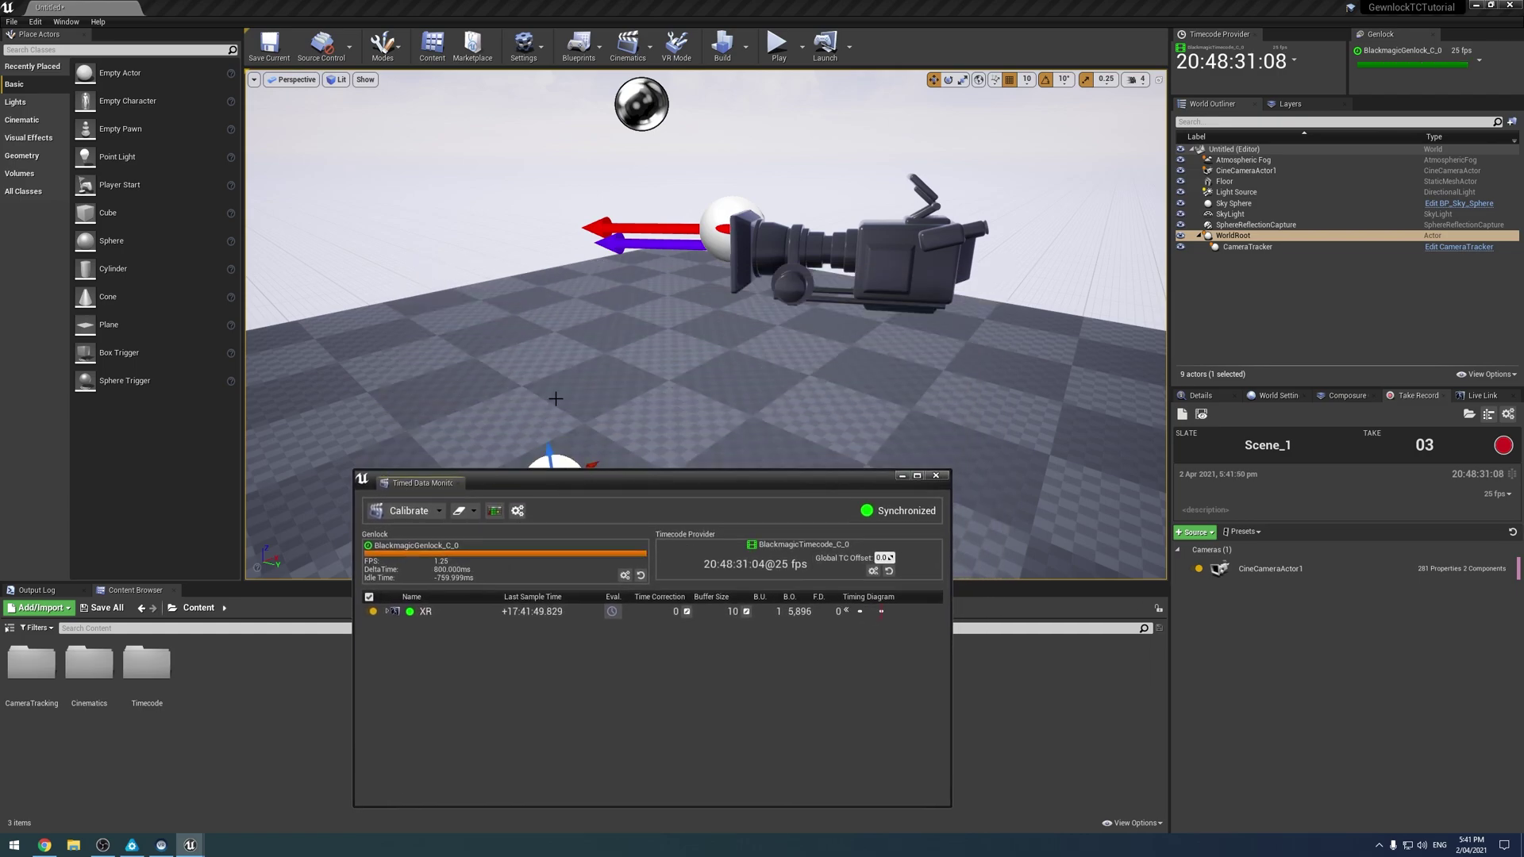
{"action": "left_click_drag", "start_coordinate": [772, 479], "coordinate": [624, 241]}
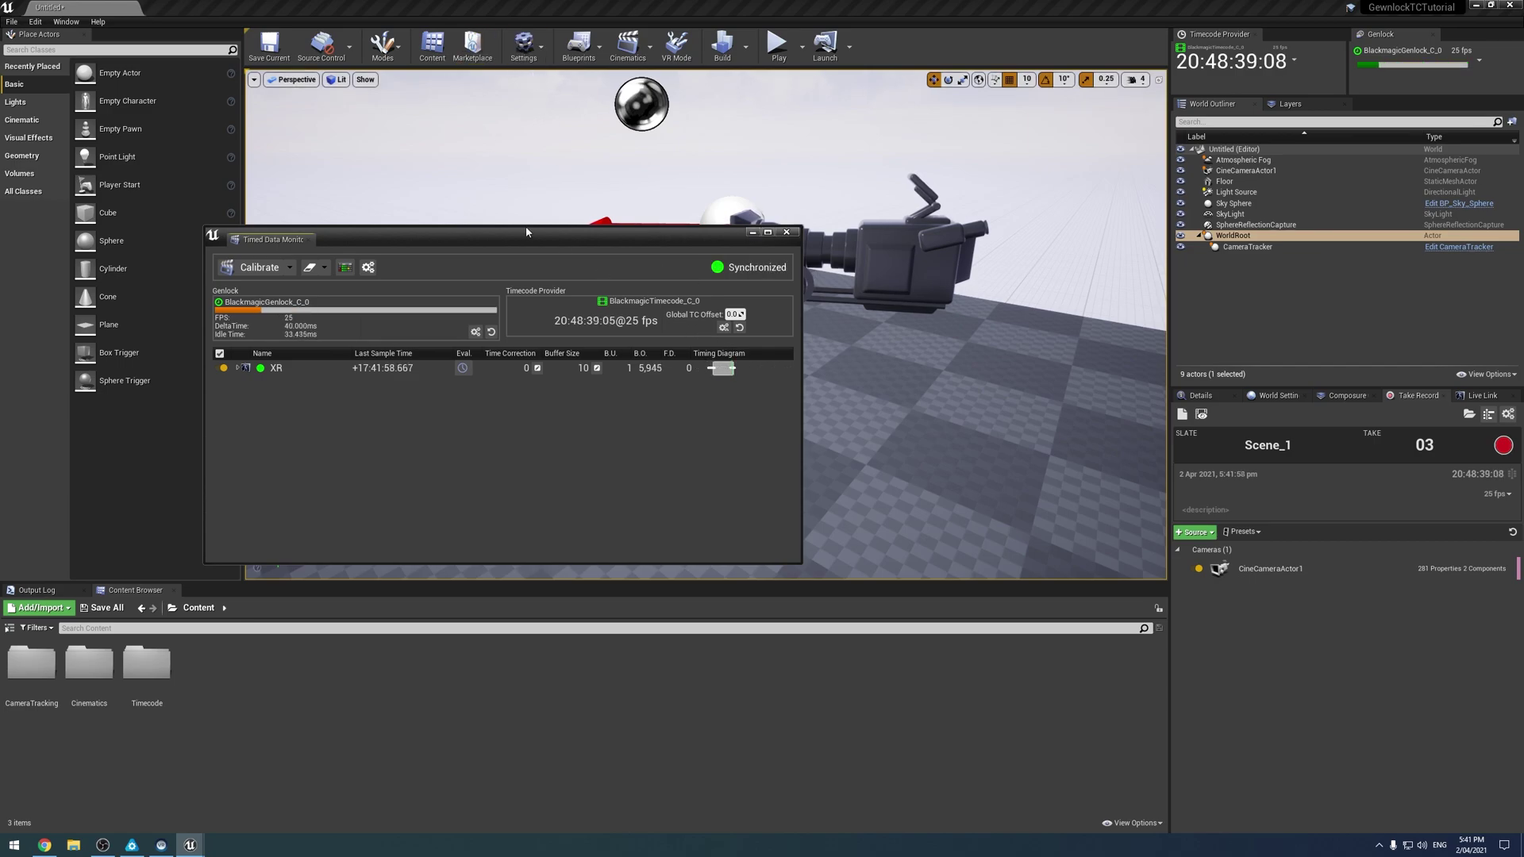
Step: Filter the Plugins list by 'timed' to confirm the Timed Data Monitor plugin is enabled
{"action": "left_click", "coordinate": [523, 43]}
{"action": "left_click", "coordinate": [555, 112]}
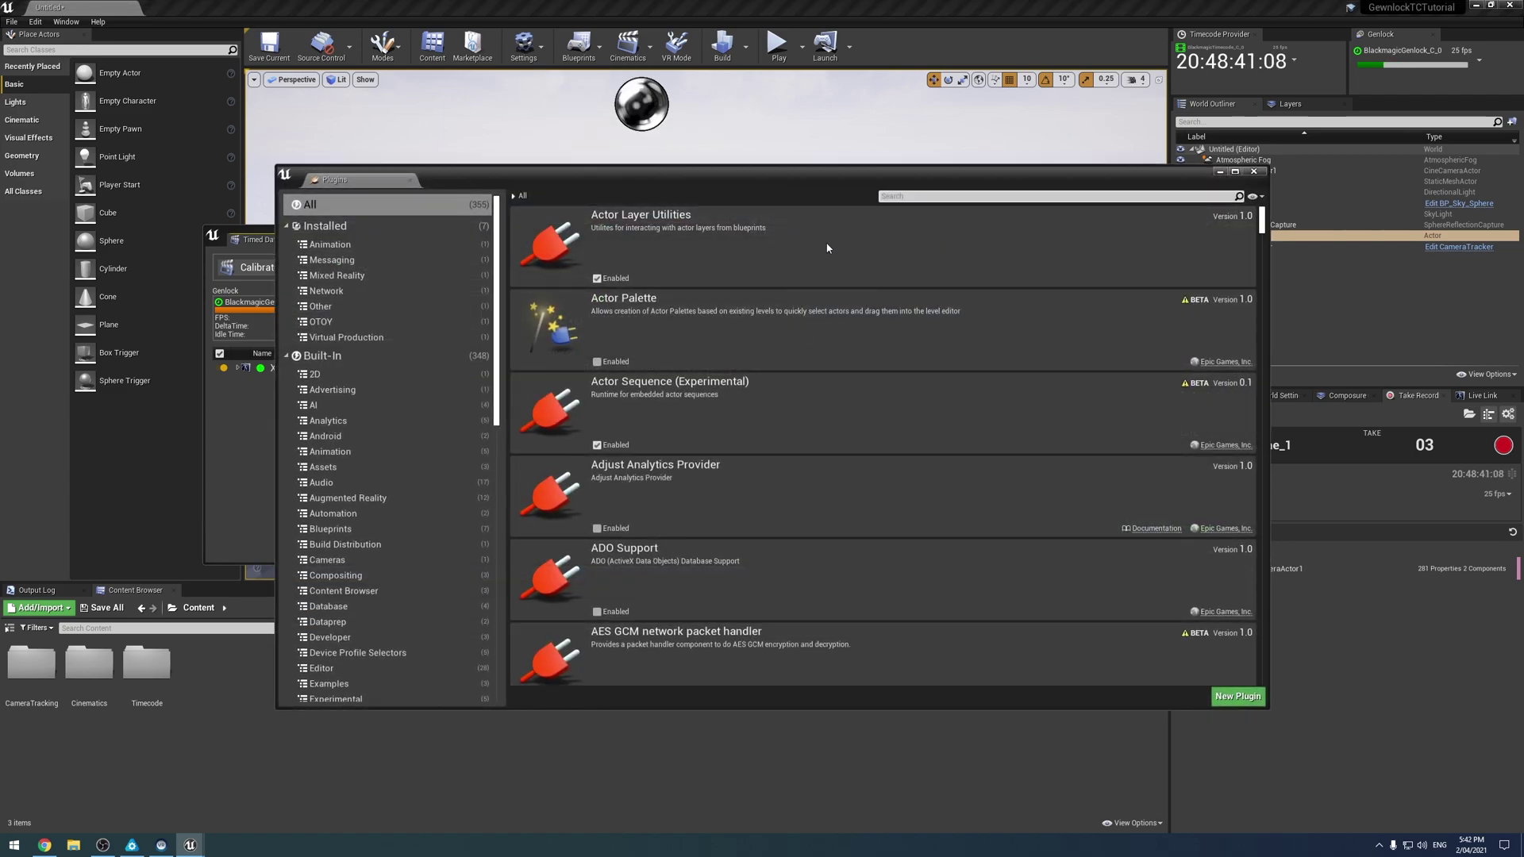
{"action": "type", "text": "timed"}
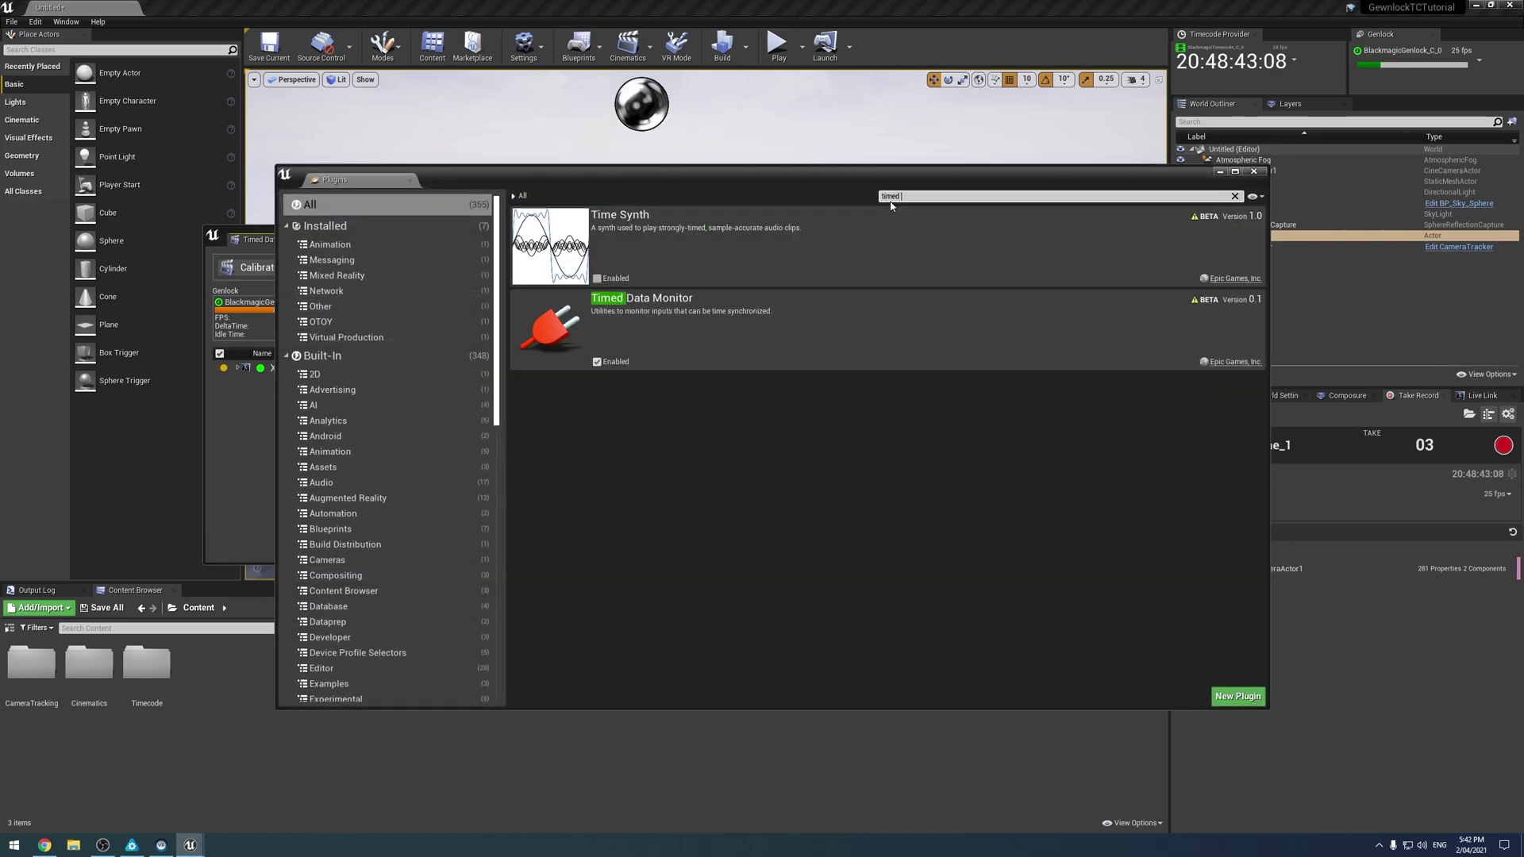
{"action": "left_click", "coordinate": [1253, 171]}
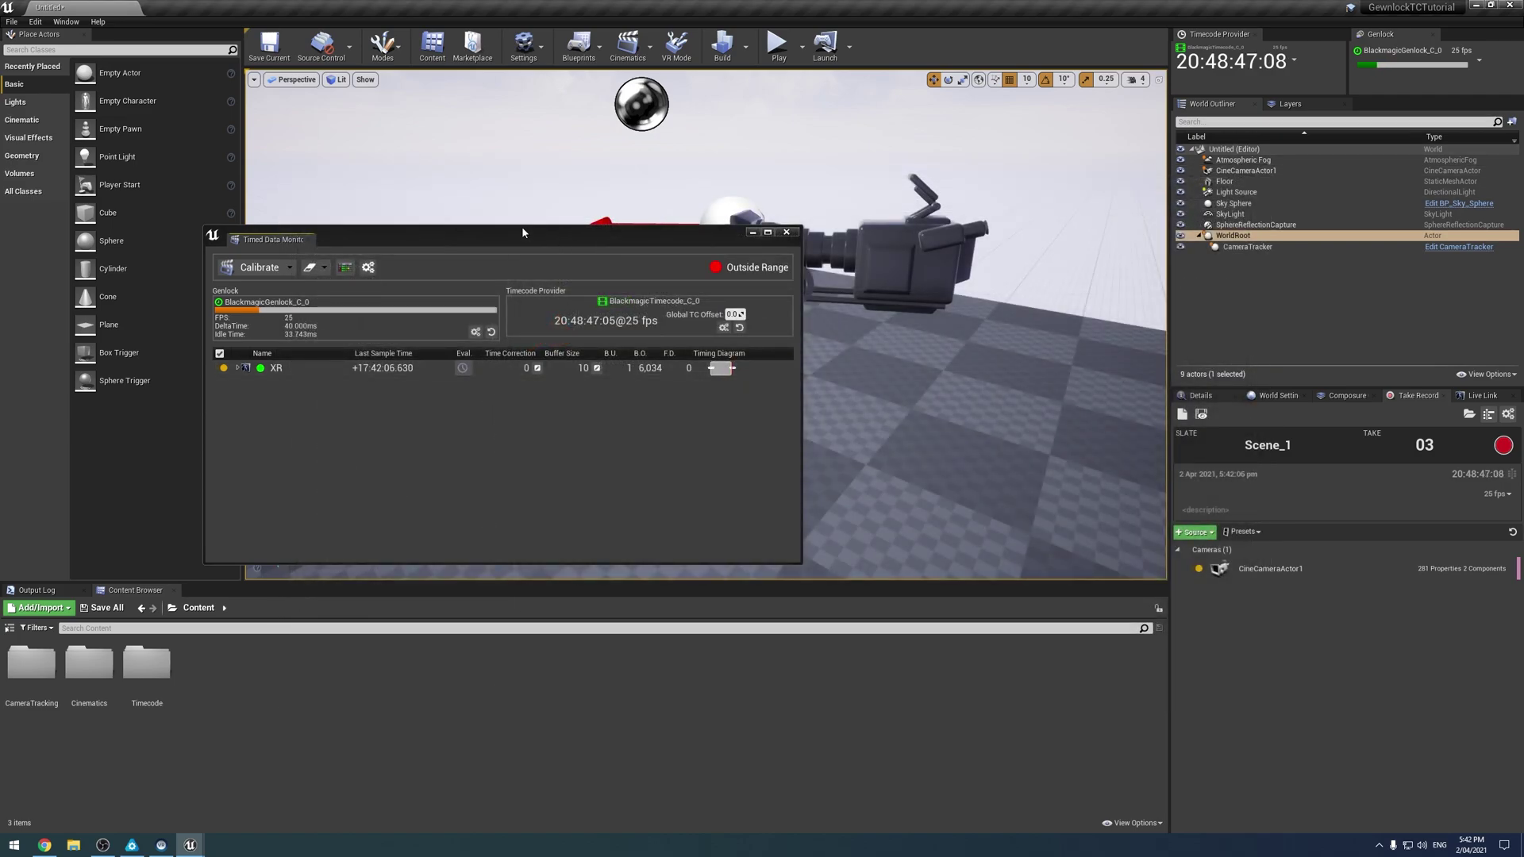
{"action": "left_click_drag", "start_coordinate": [522, 232], "coordinate": [731, 128]}
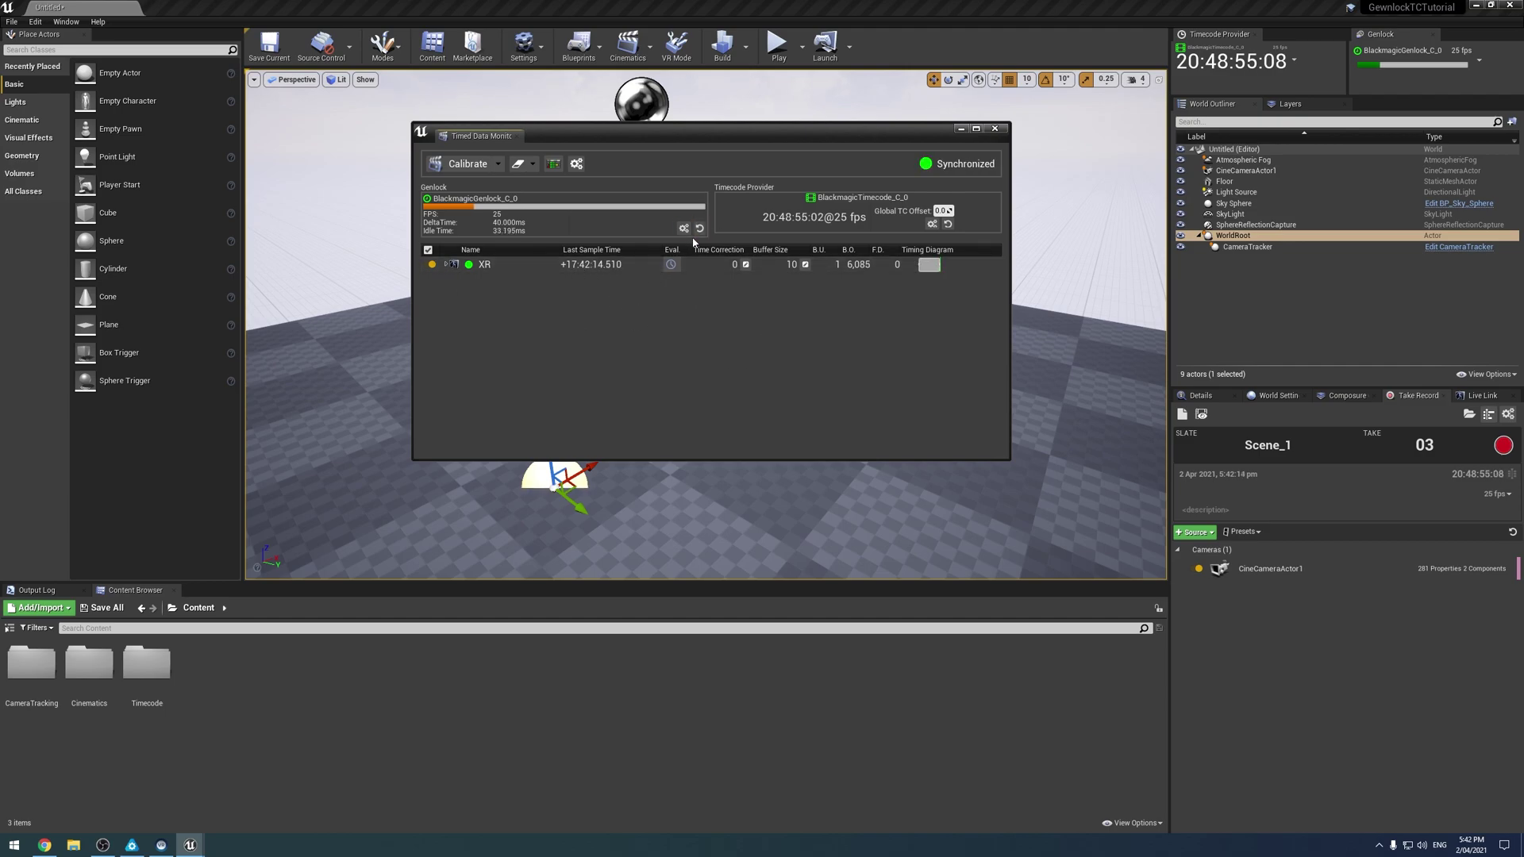
{"action": "left_click", "coordinate": [564, 265]}
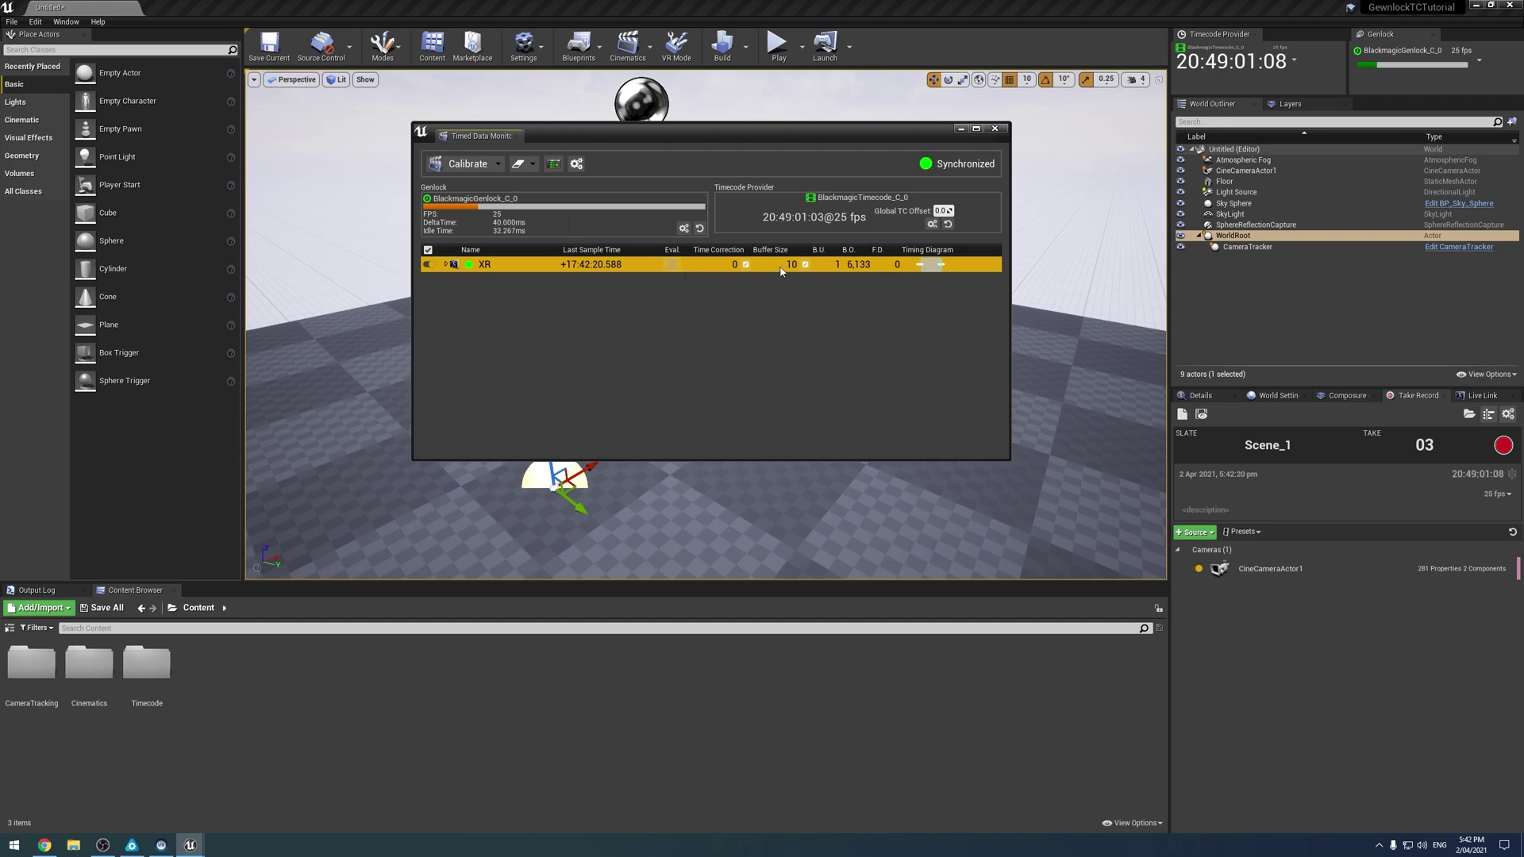
{"action": "right_click", "coordinate": [652, 269]}
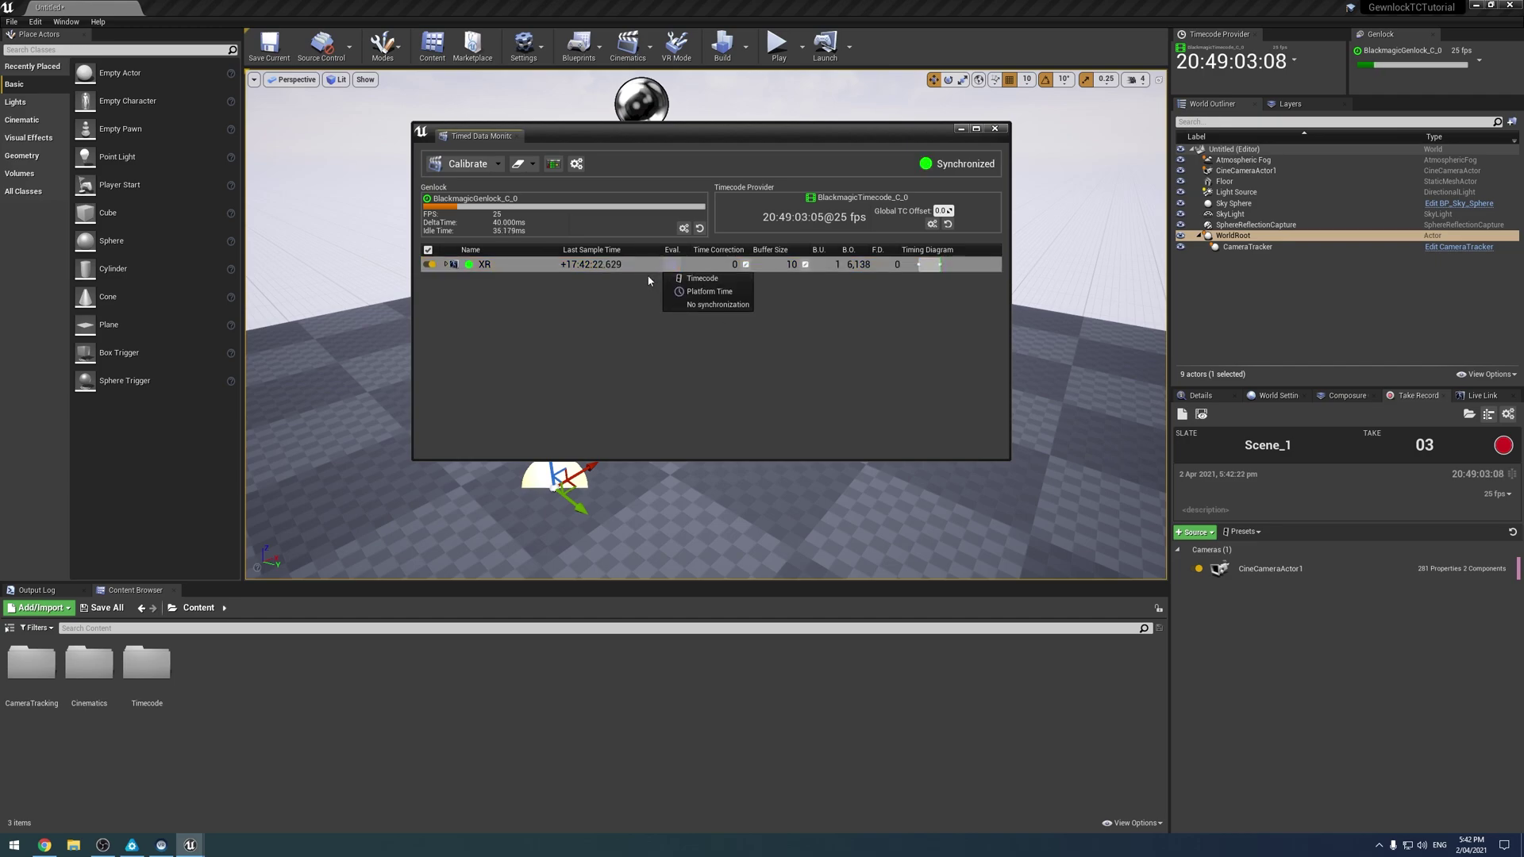
{"action": "left_click", "coordinate": [648, 280]}
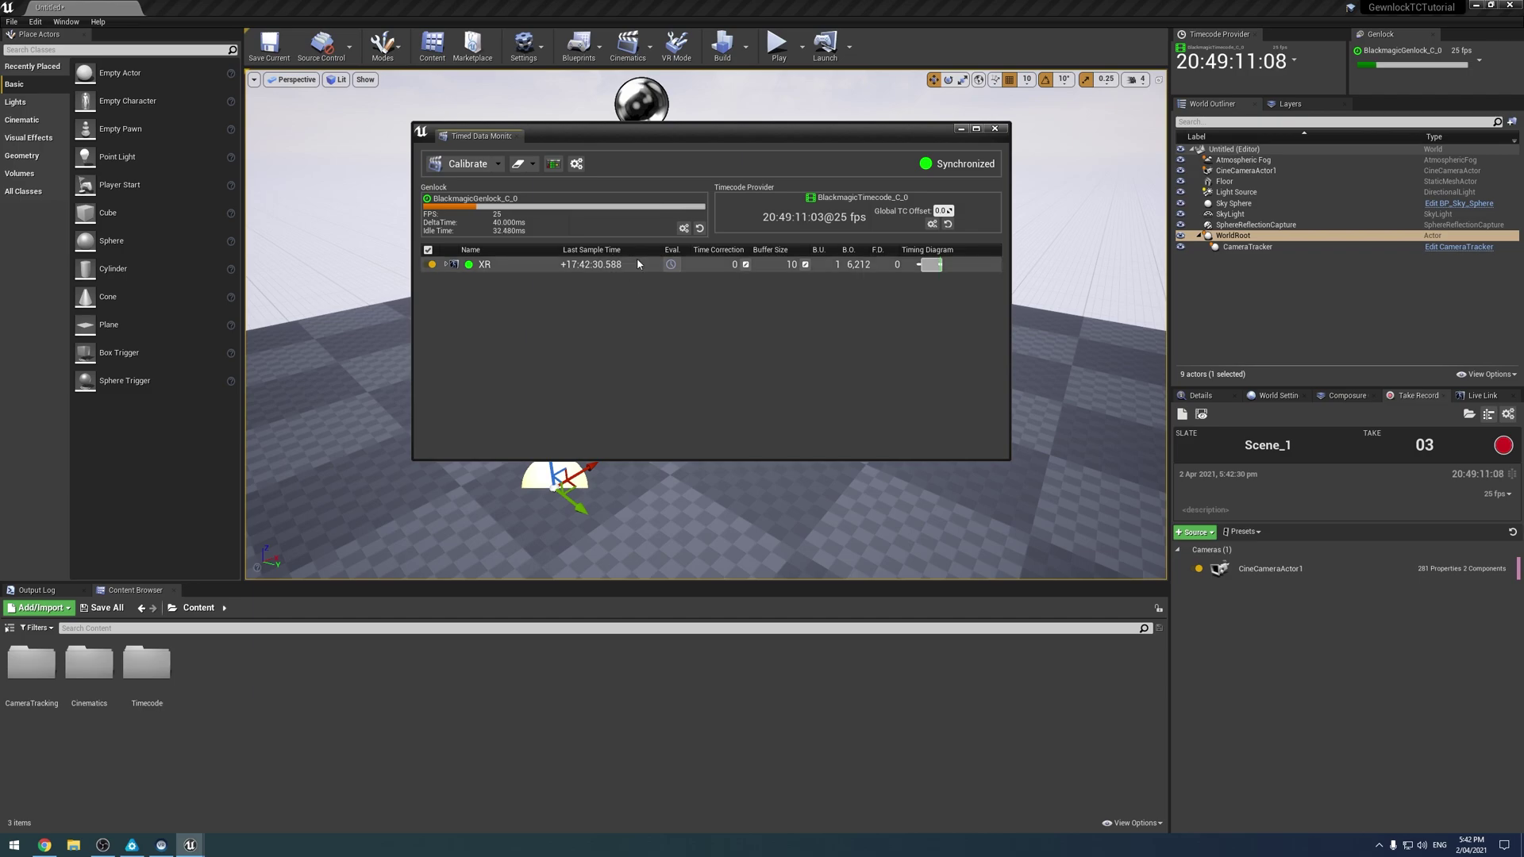
{"action": "left_click", "coordinate": [673, 266]}
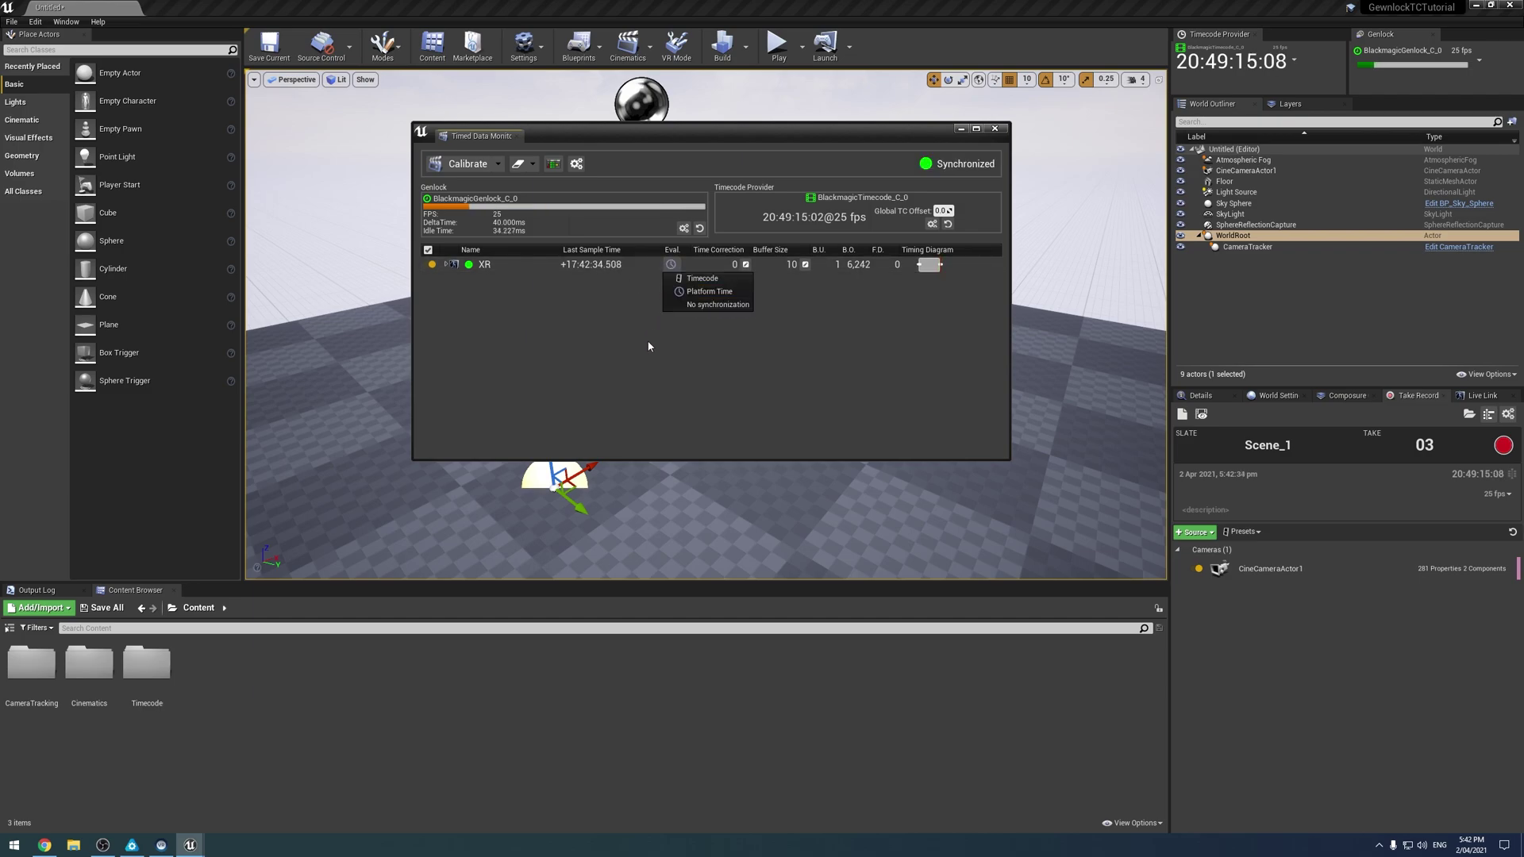
{"action": "left_click", "coordinate": [503, 289]}
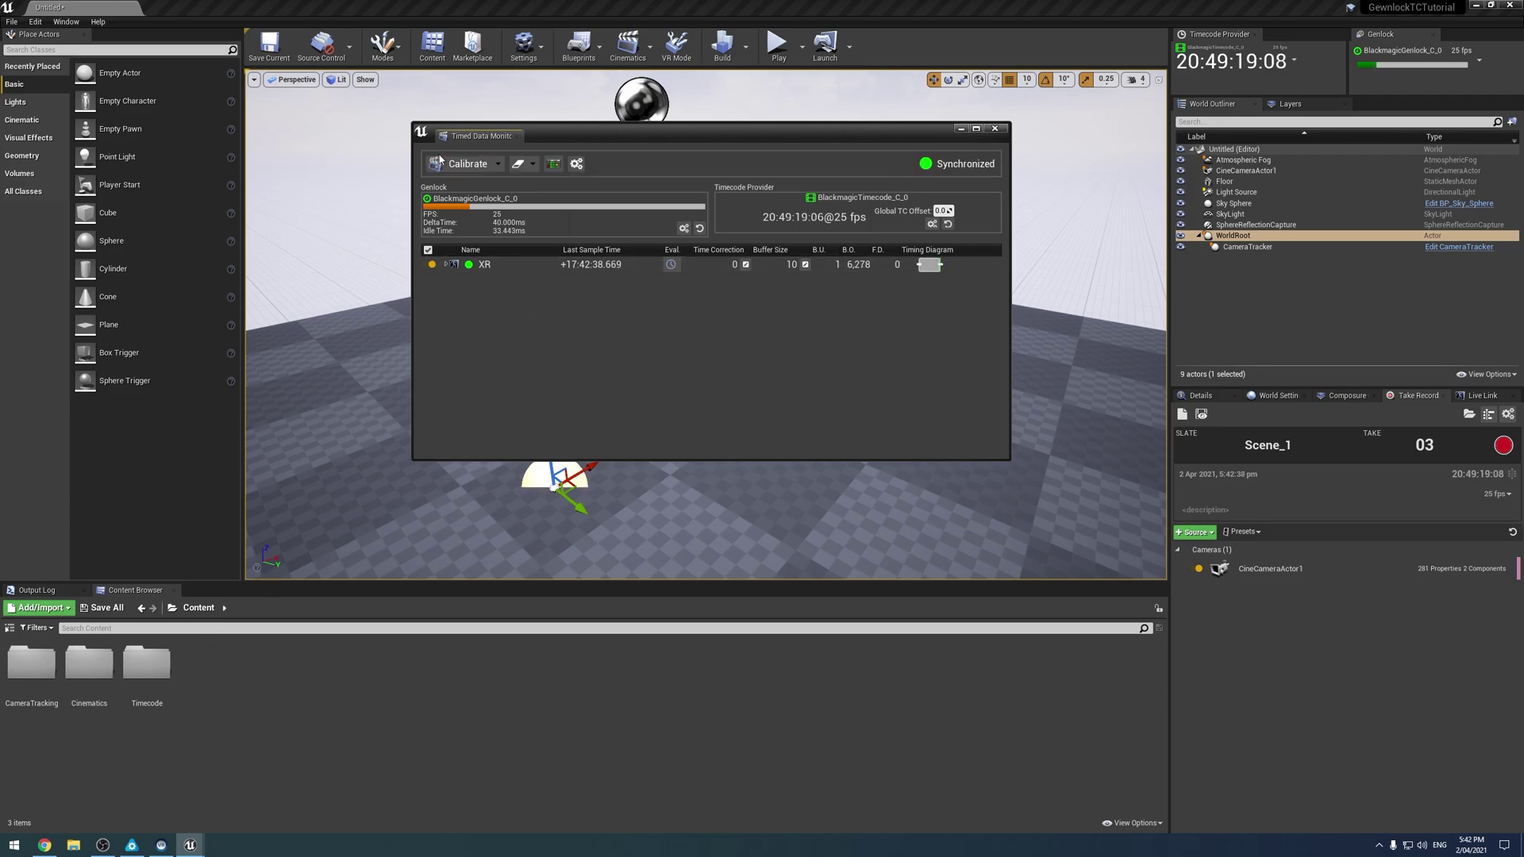
{"action": "right_click", "coordinate": [311, 673]}
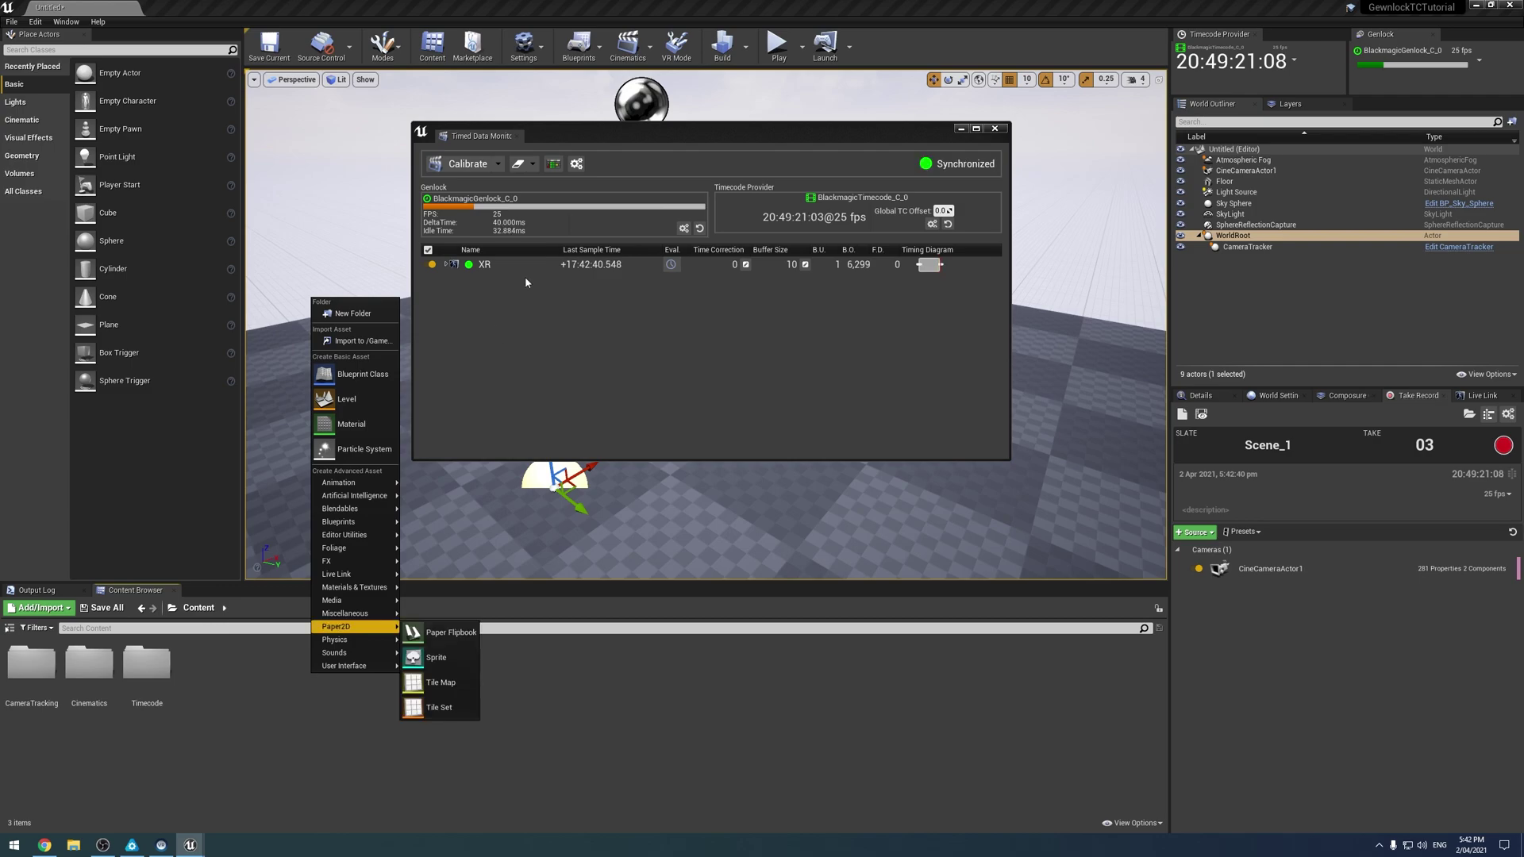
{"action": "left_click", "coordinate": [525, 276]}
{"action": "right_click", "coordinate": [242, 748]}
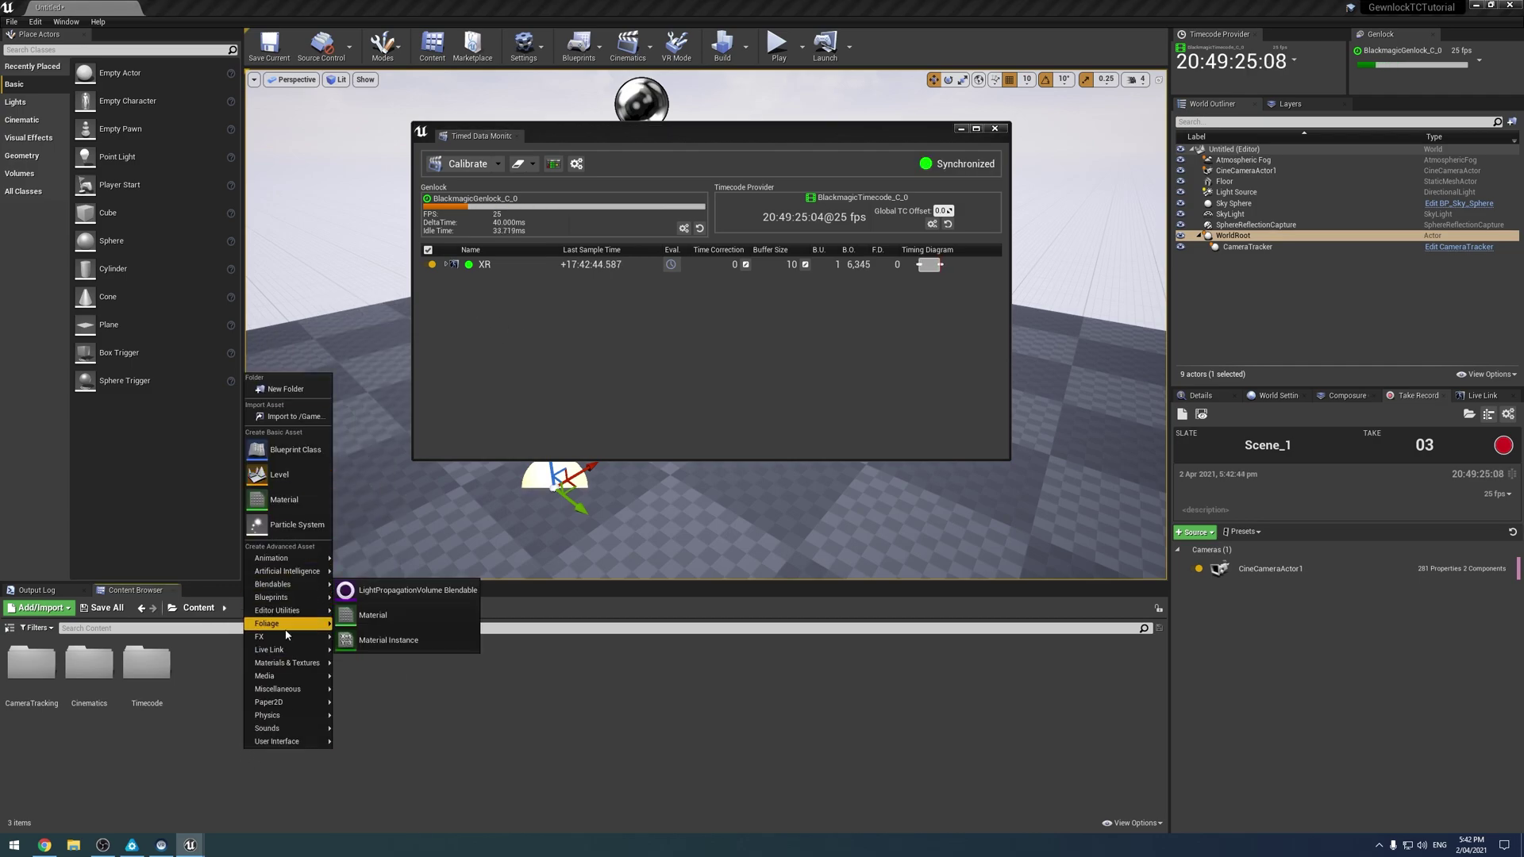
{"action": "mouse_move", "coordinate": [281, 679]}
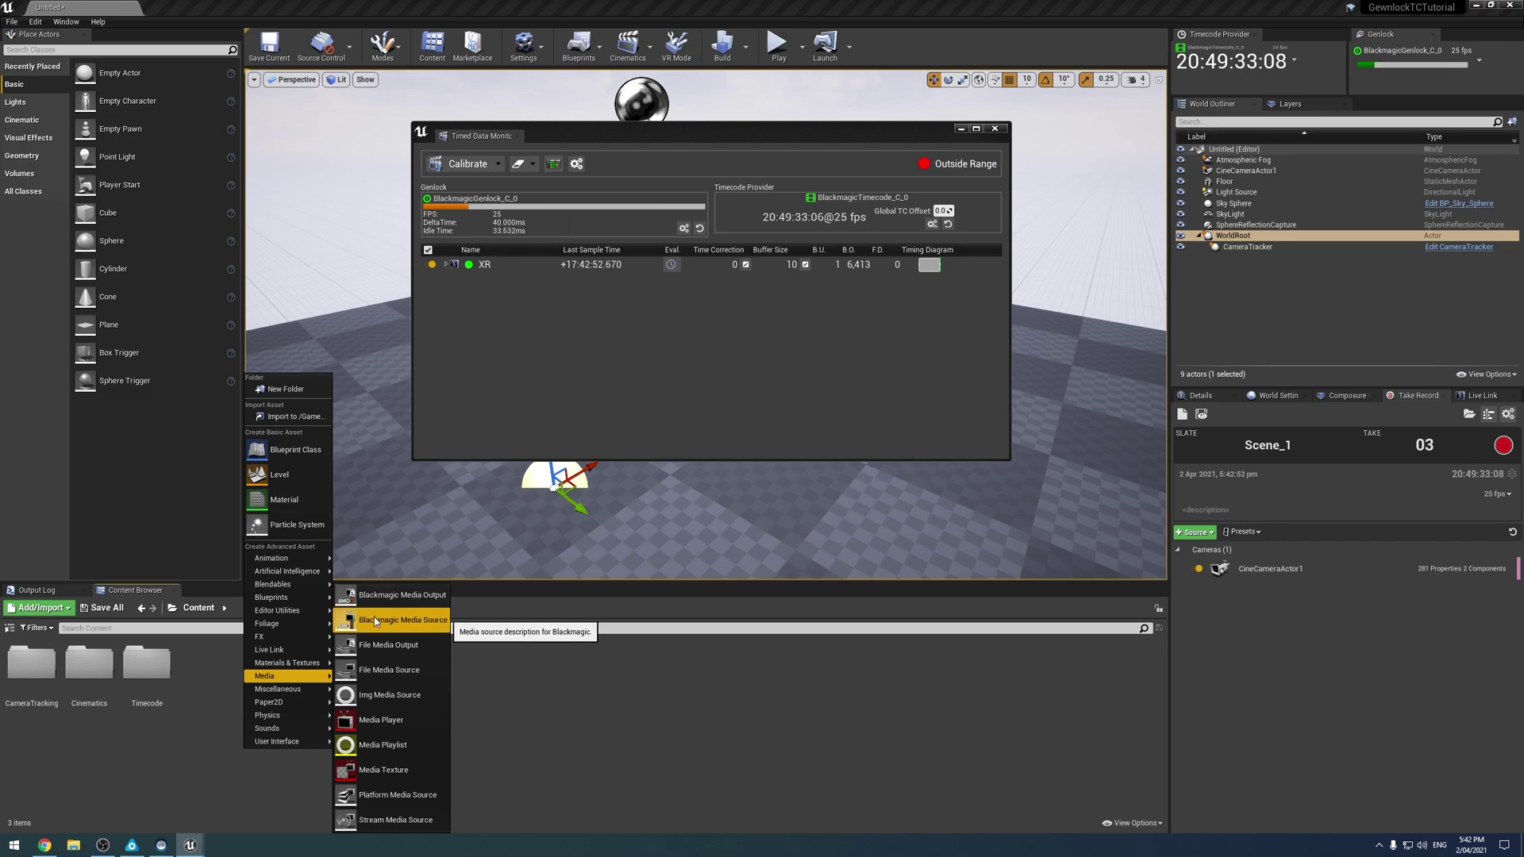
{"action": "left_click", "coordinate": [617, 765]}
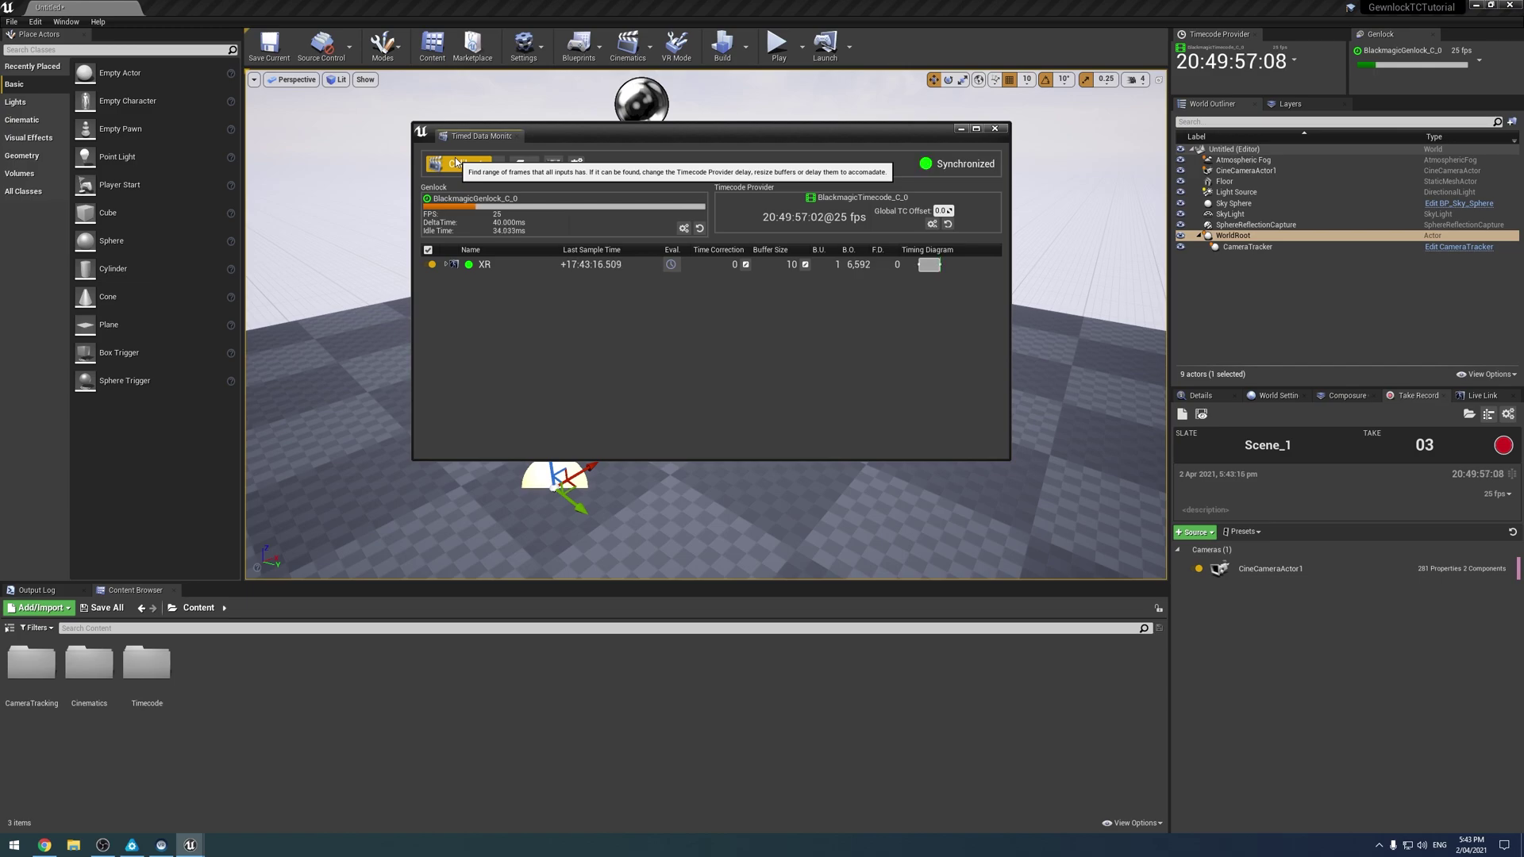
Step: Set the XR source's time correction to 1 and move the Timed Data Monitor to the lower left
{"action": "left_click", "coordinate": [746, 264]}
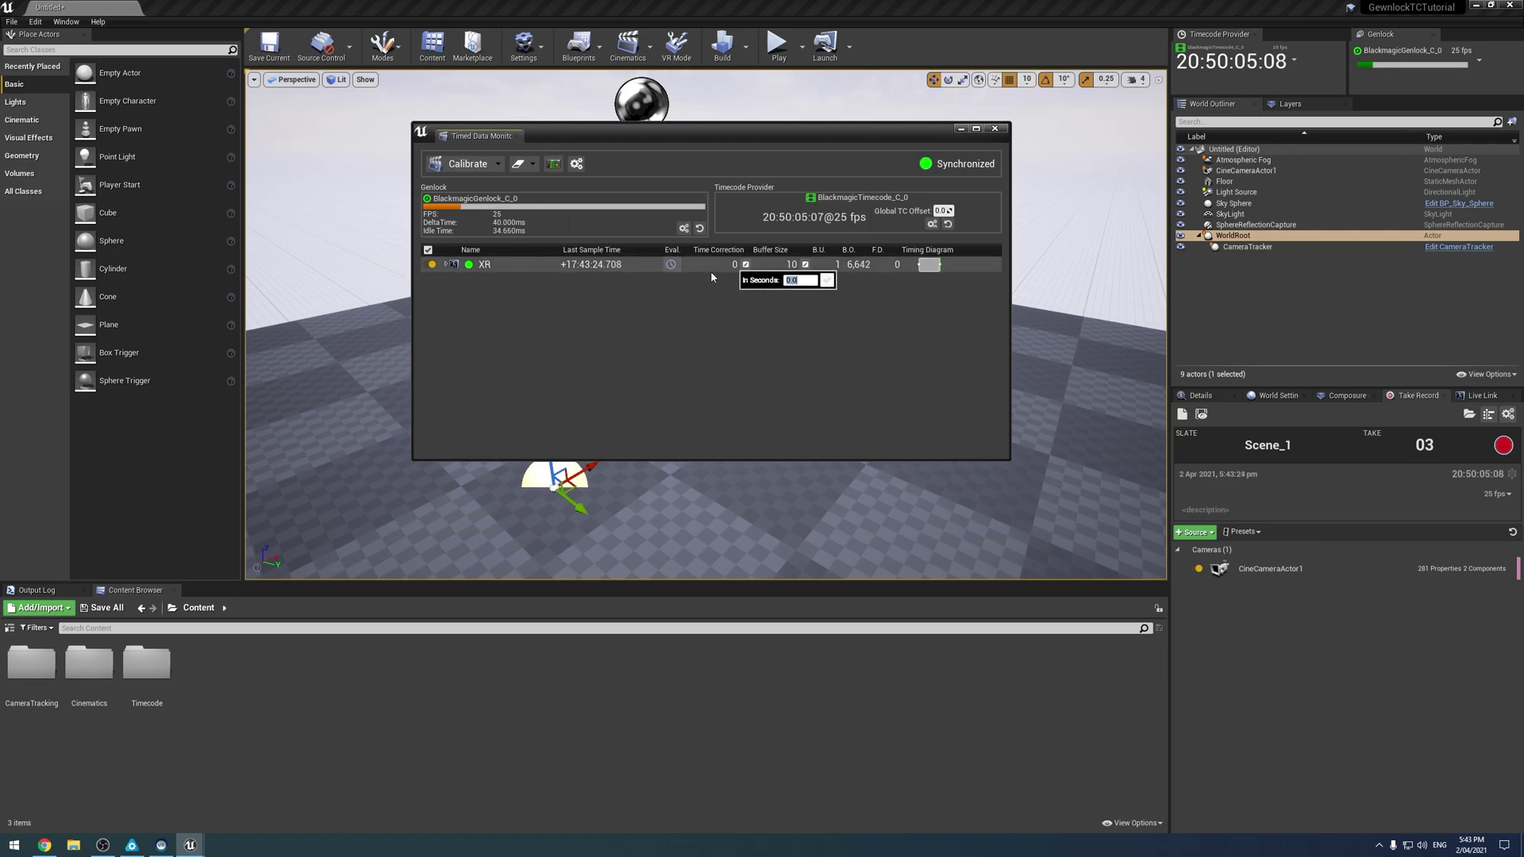
{"action": "type", "text": "1"}
{"action": "key", "text": "Return"}
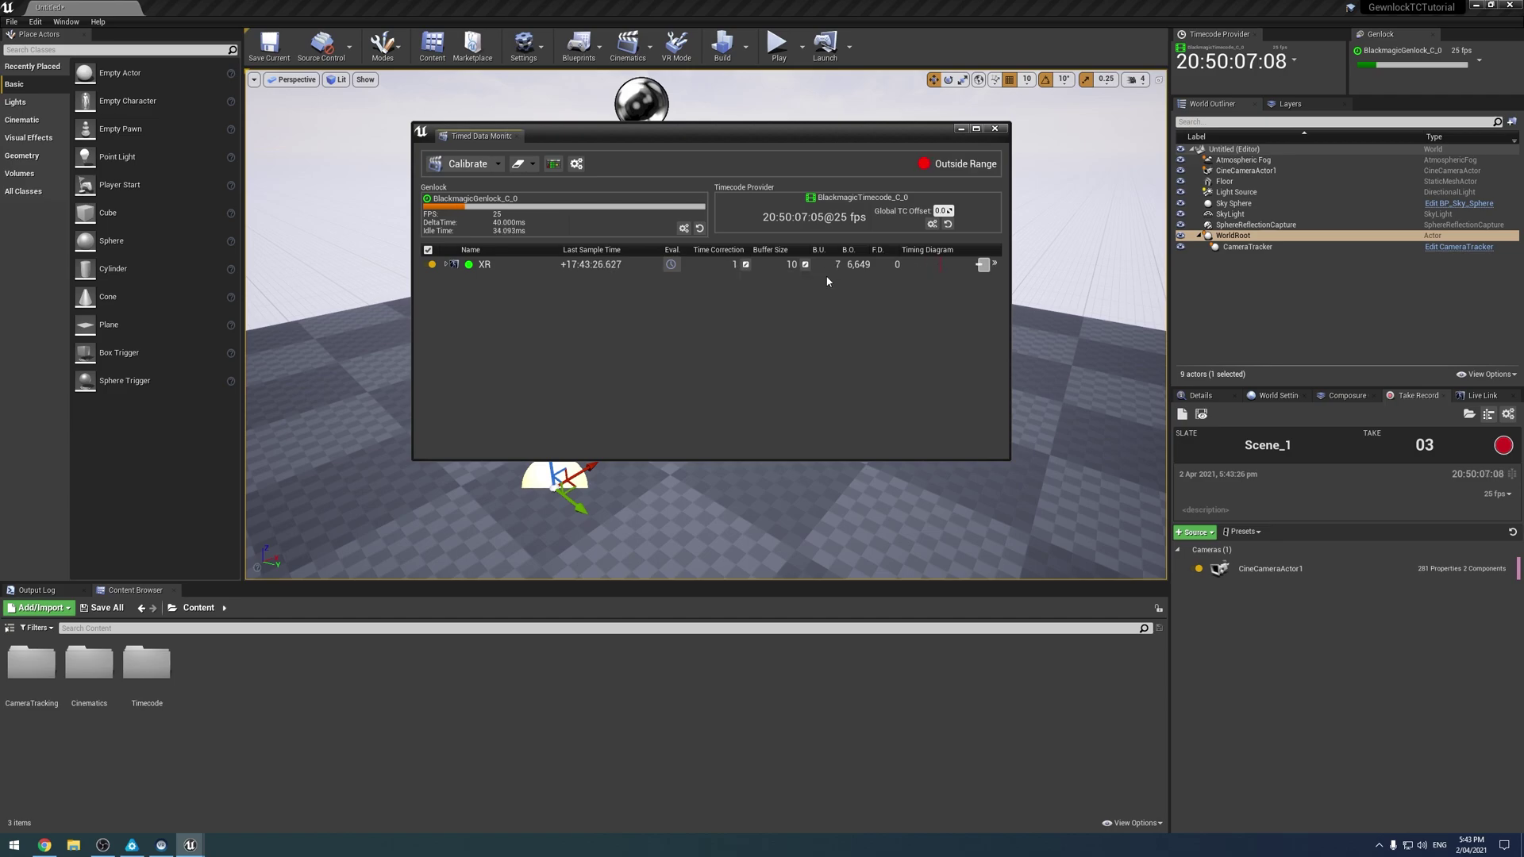
{"action": "left_click_drag", "start_coordinate": [818, 135], "coordinate": [558, 585]}
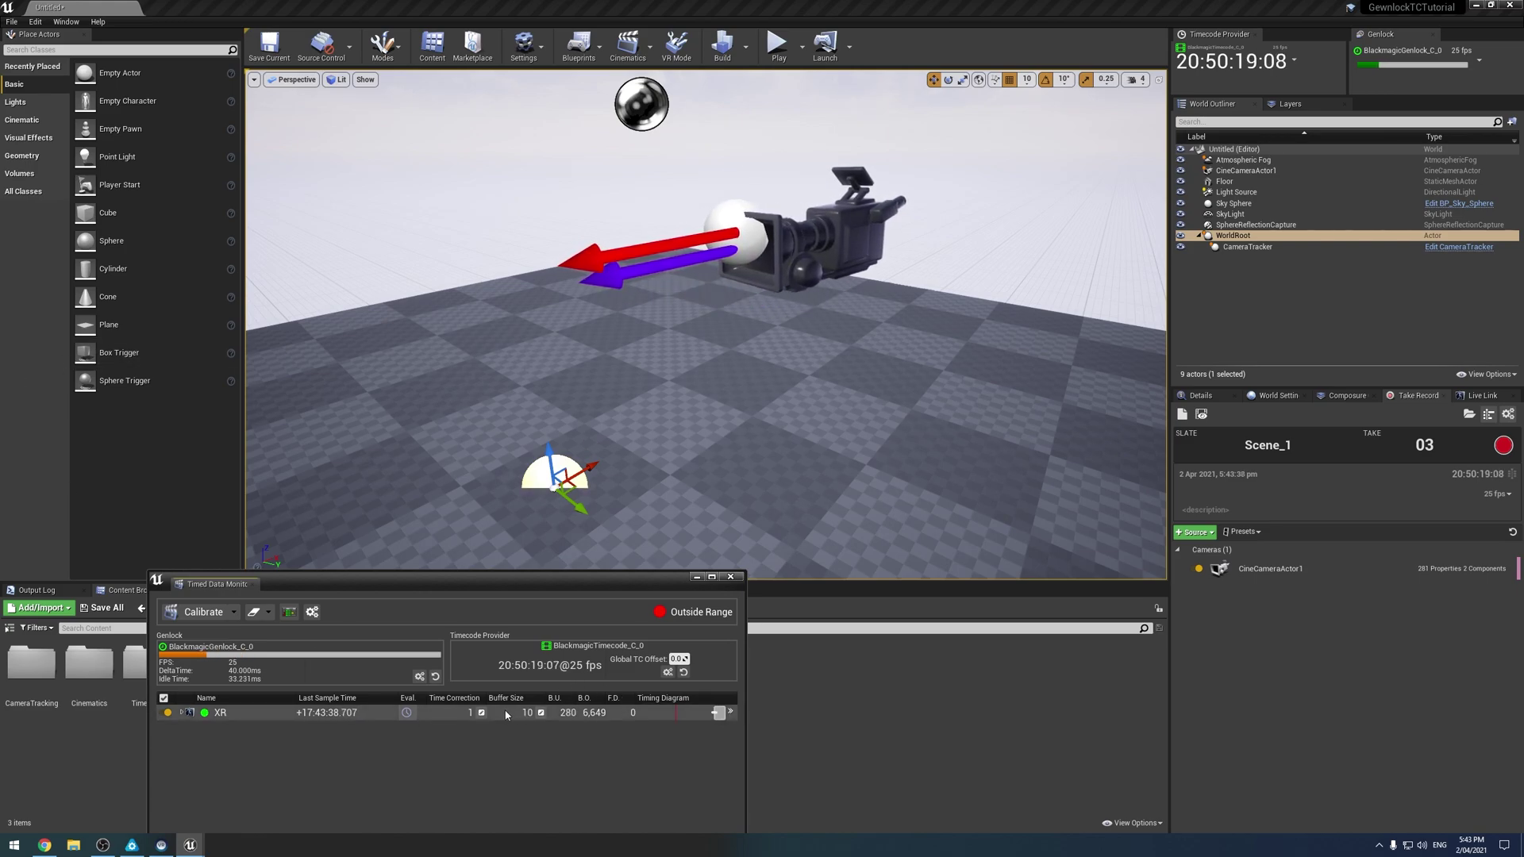
Step: Set the XR buffer size to 60, try a time correction of 5, then reset it to 0
{"action": "left_click", "coordinate": [541, 712]}
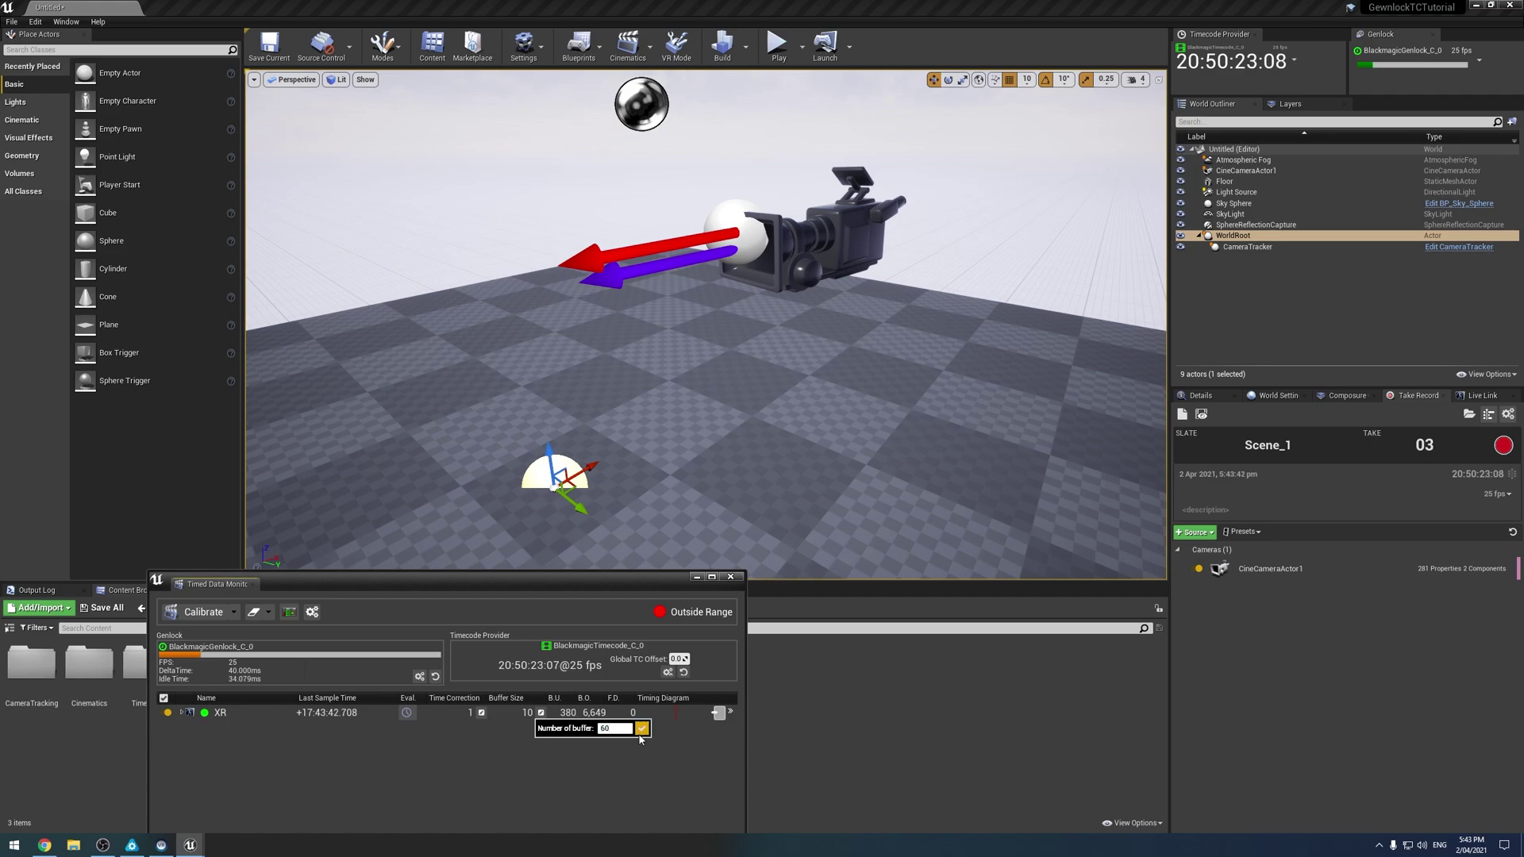
{"action": "key", "text": "Return"}
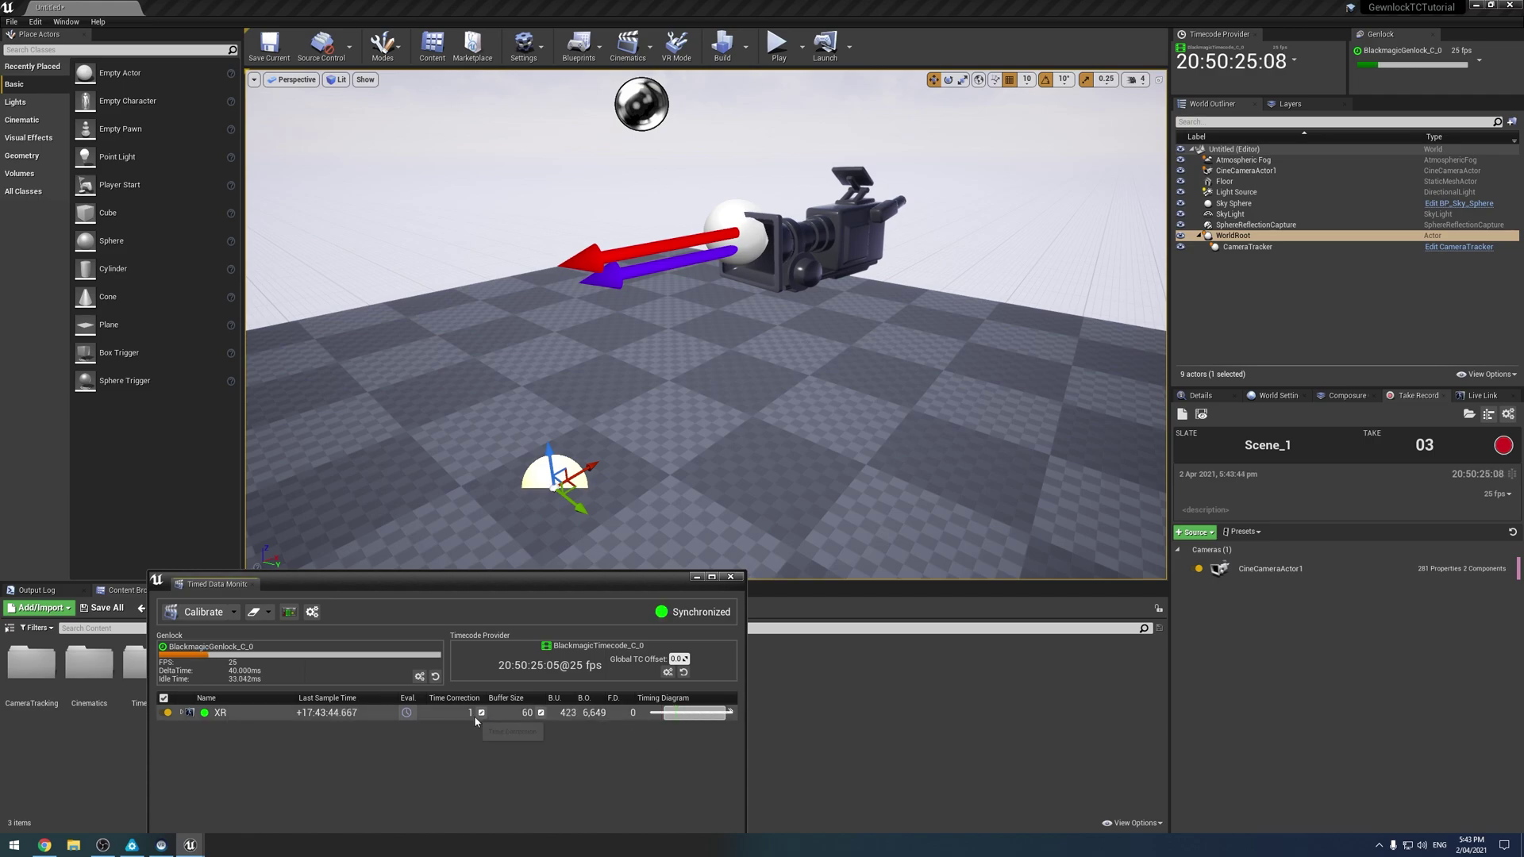
{"action": "left_click", "coordinate": [481, 713]}
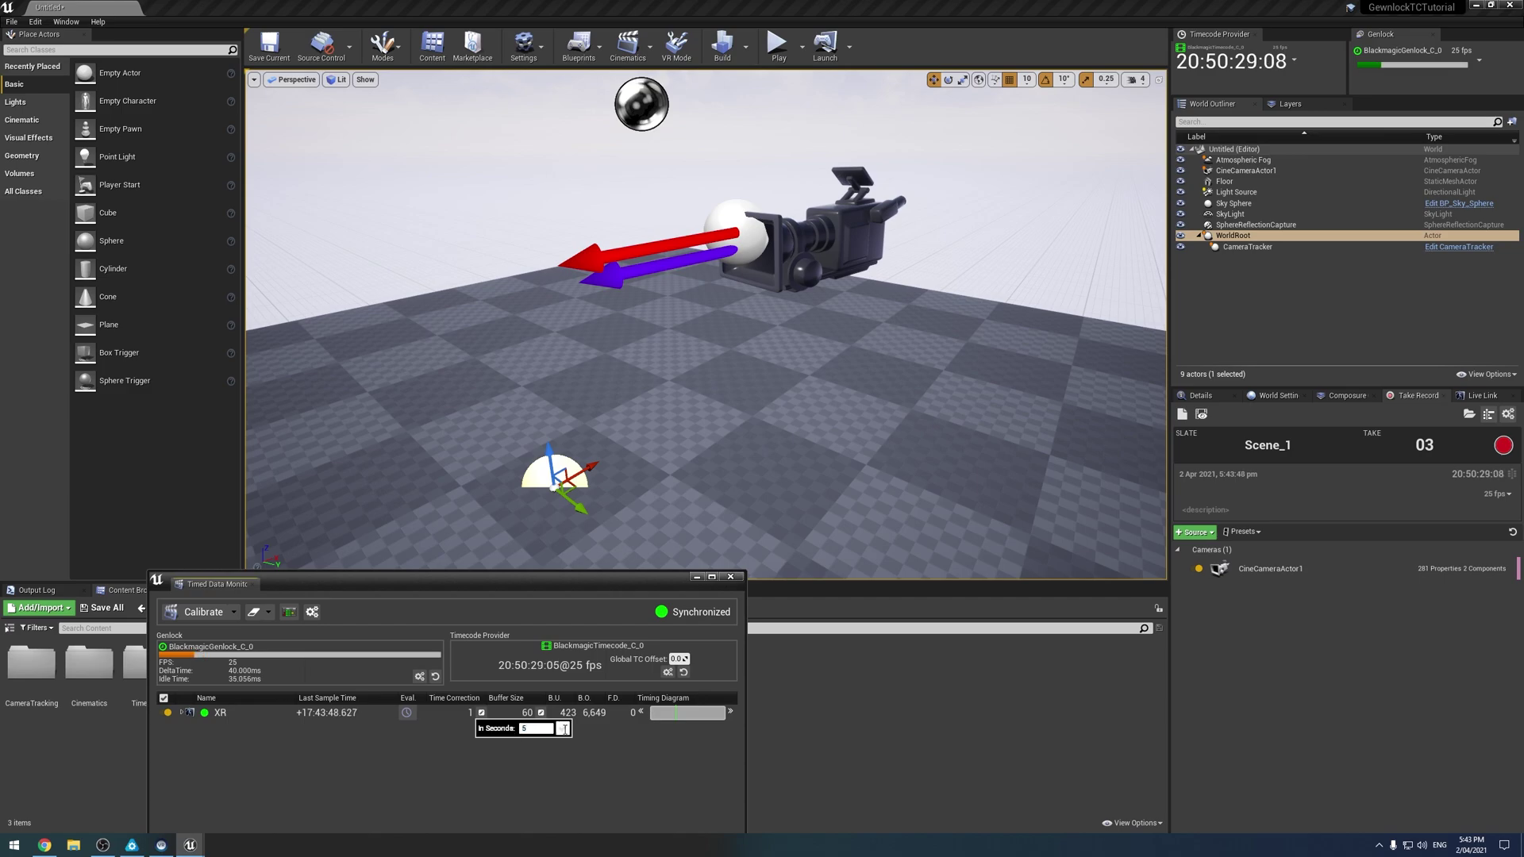
{"action": "key", "text": "Return"}
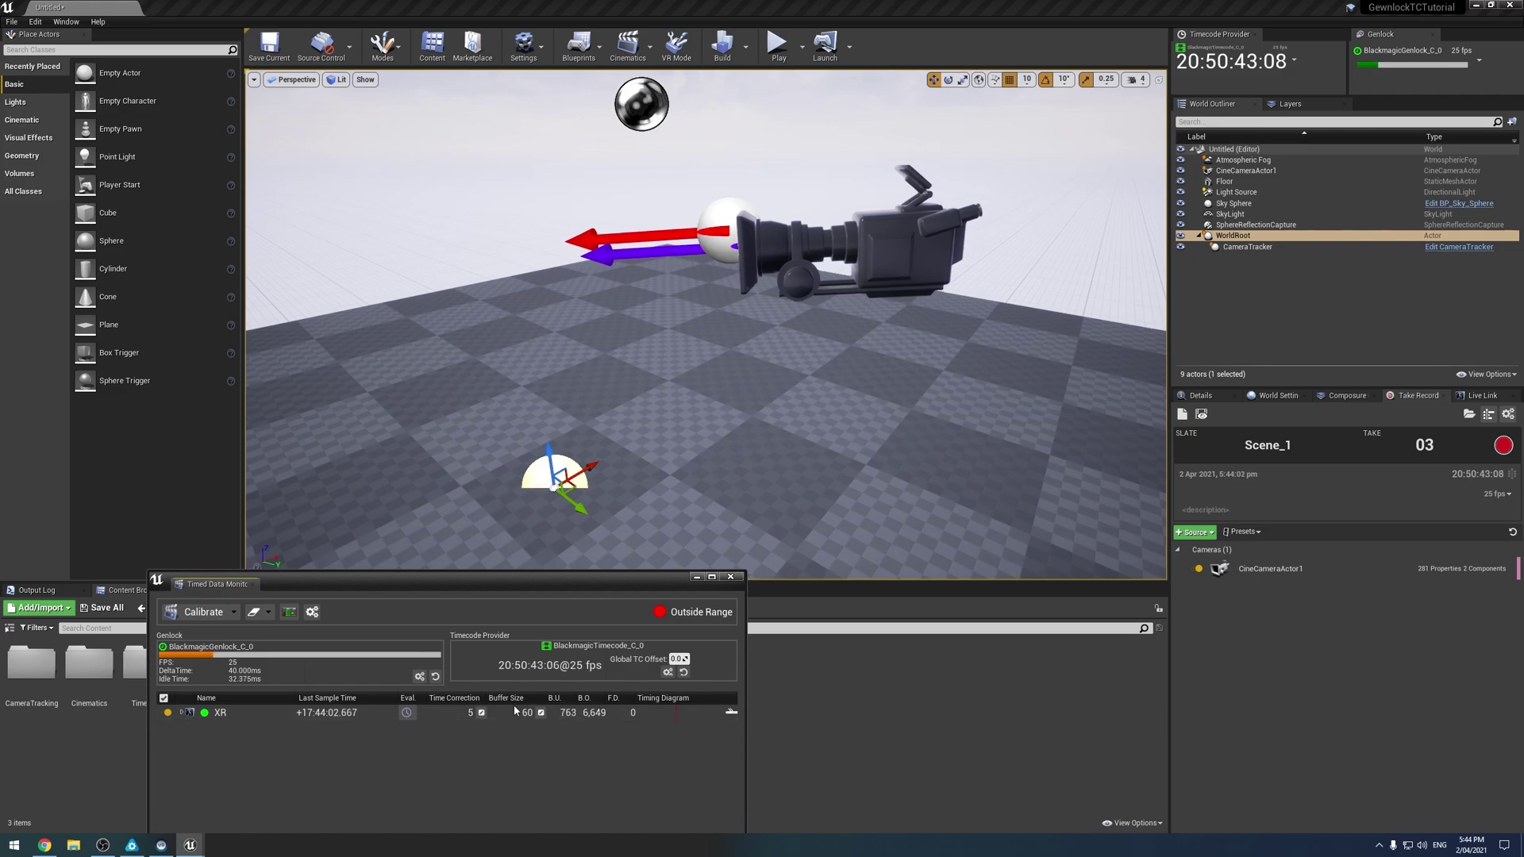
{"action": "left_click", "coordinate": [481, 712]}
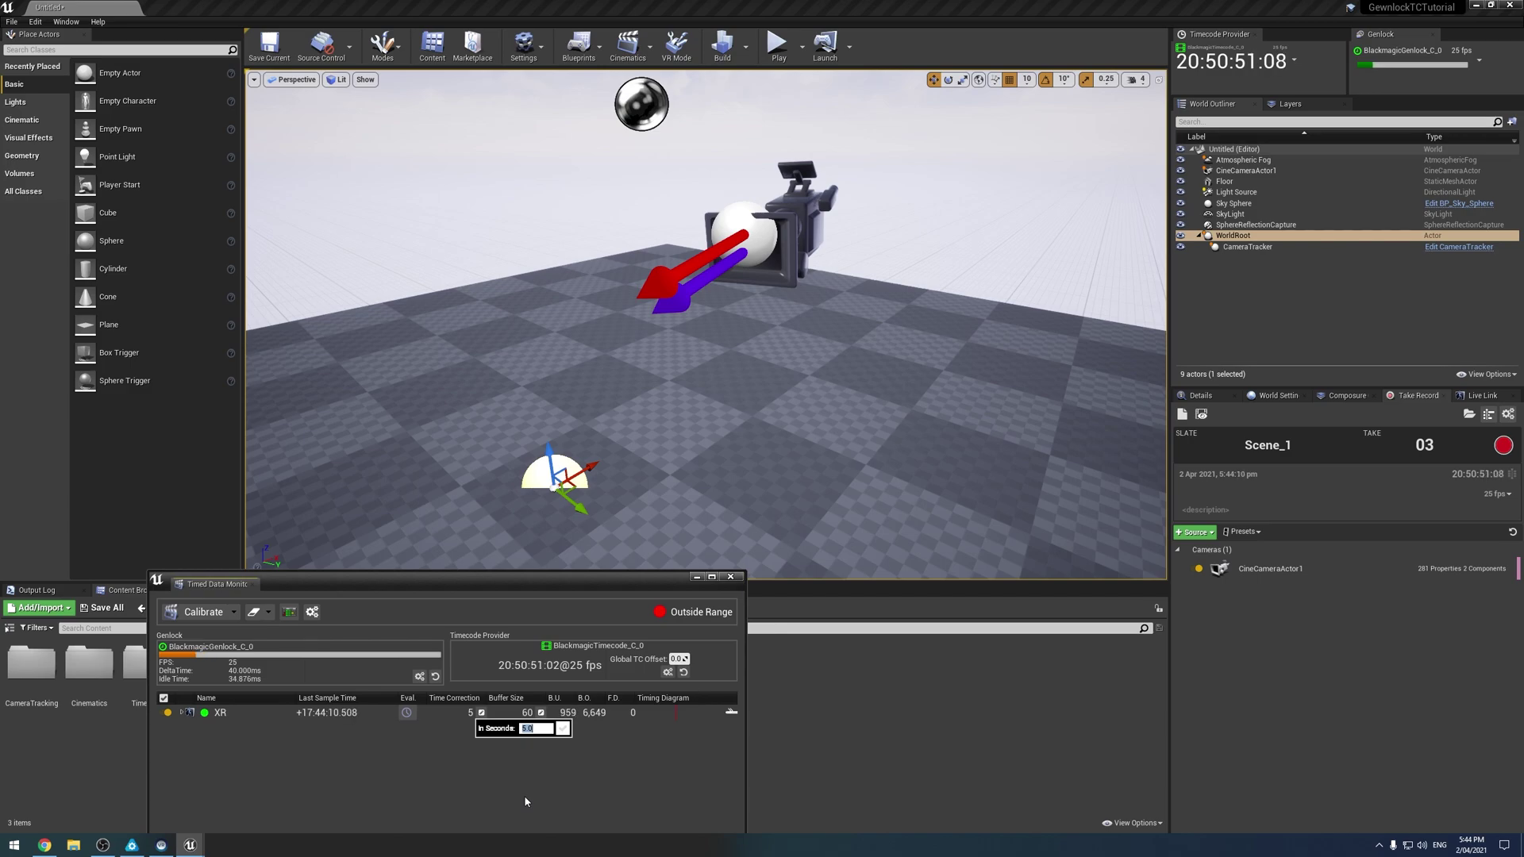
{"action": "type", "text": "0"}
{"action": "key", "text": "Return"}
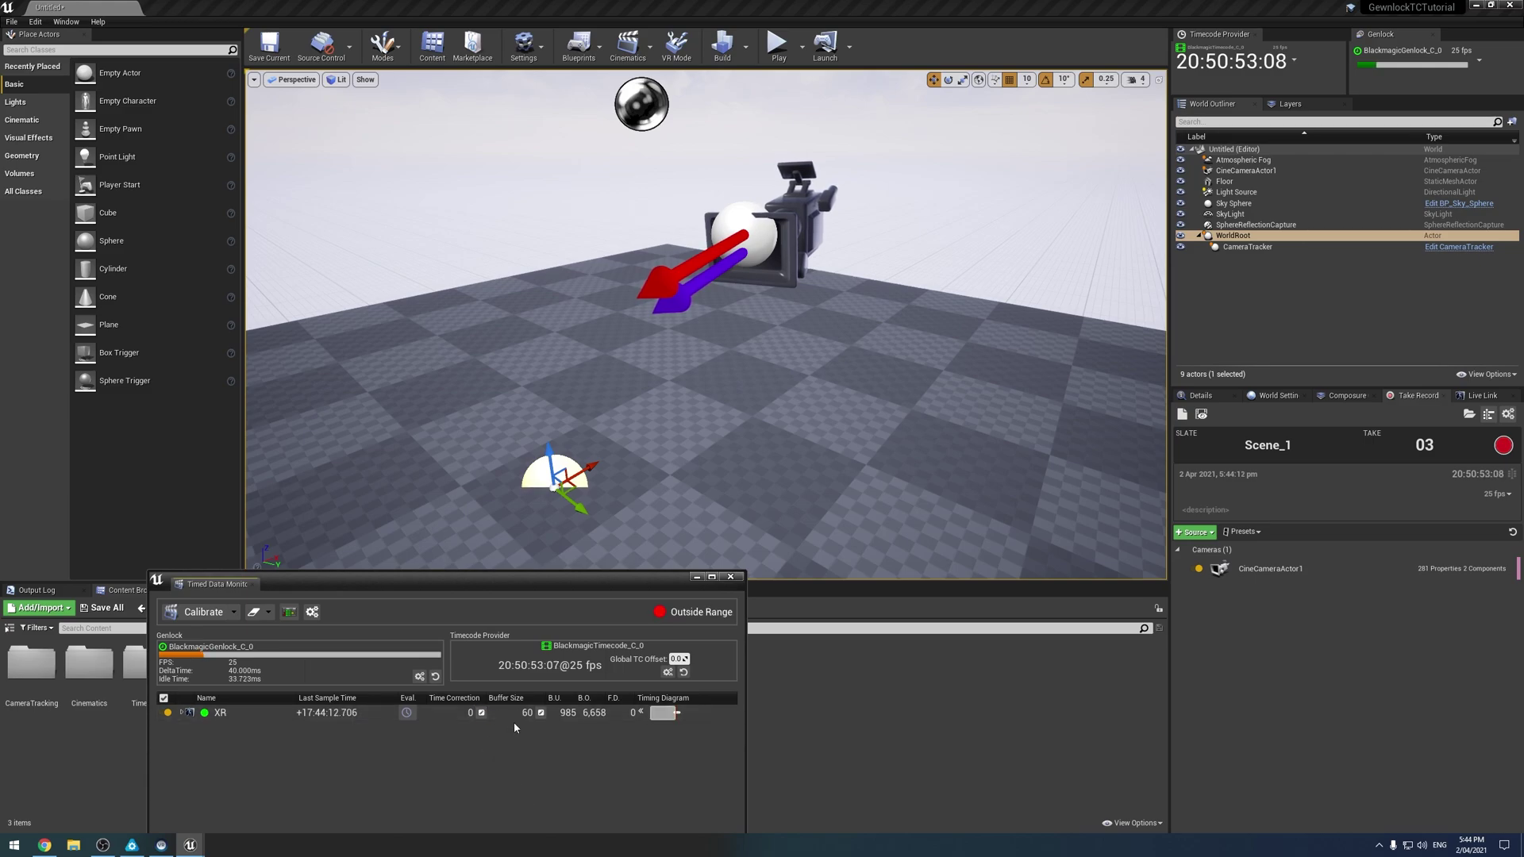
{"action": "left_click", "coordinate": [481, 712]}
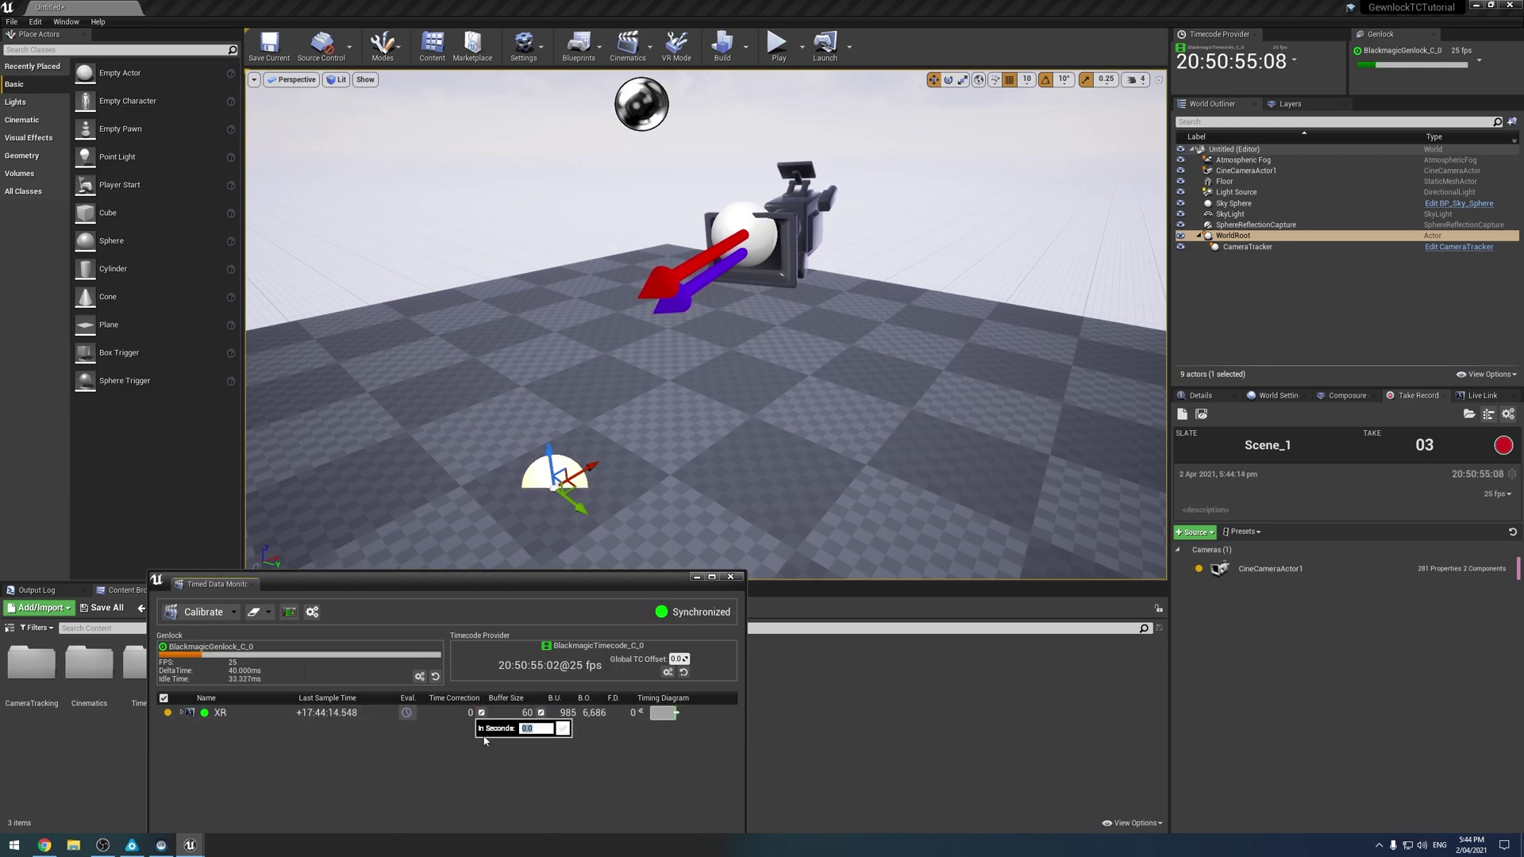
Step: Launch Calculator through the Start menu search for 'calc'
{"action": "left_click", "coordinate": [15, 844]}
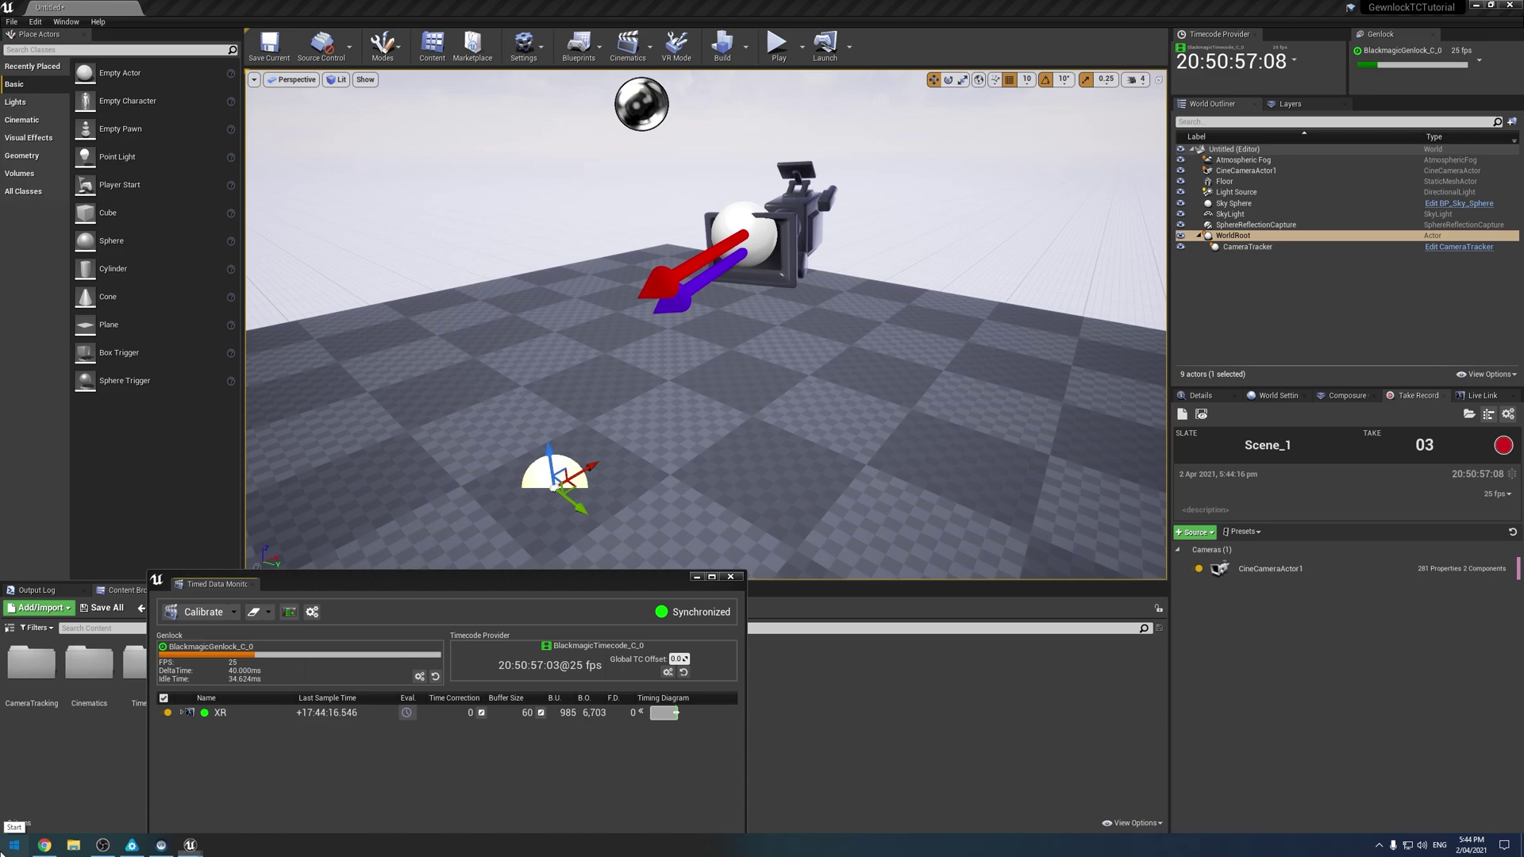
{"action": "type", "text": "calc"}
{"action": "key", "text": "Return"}
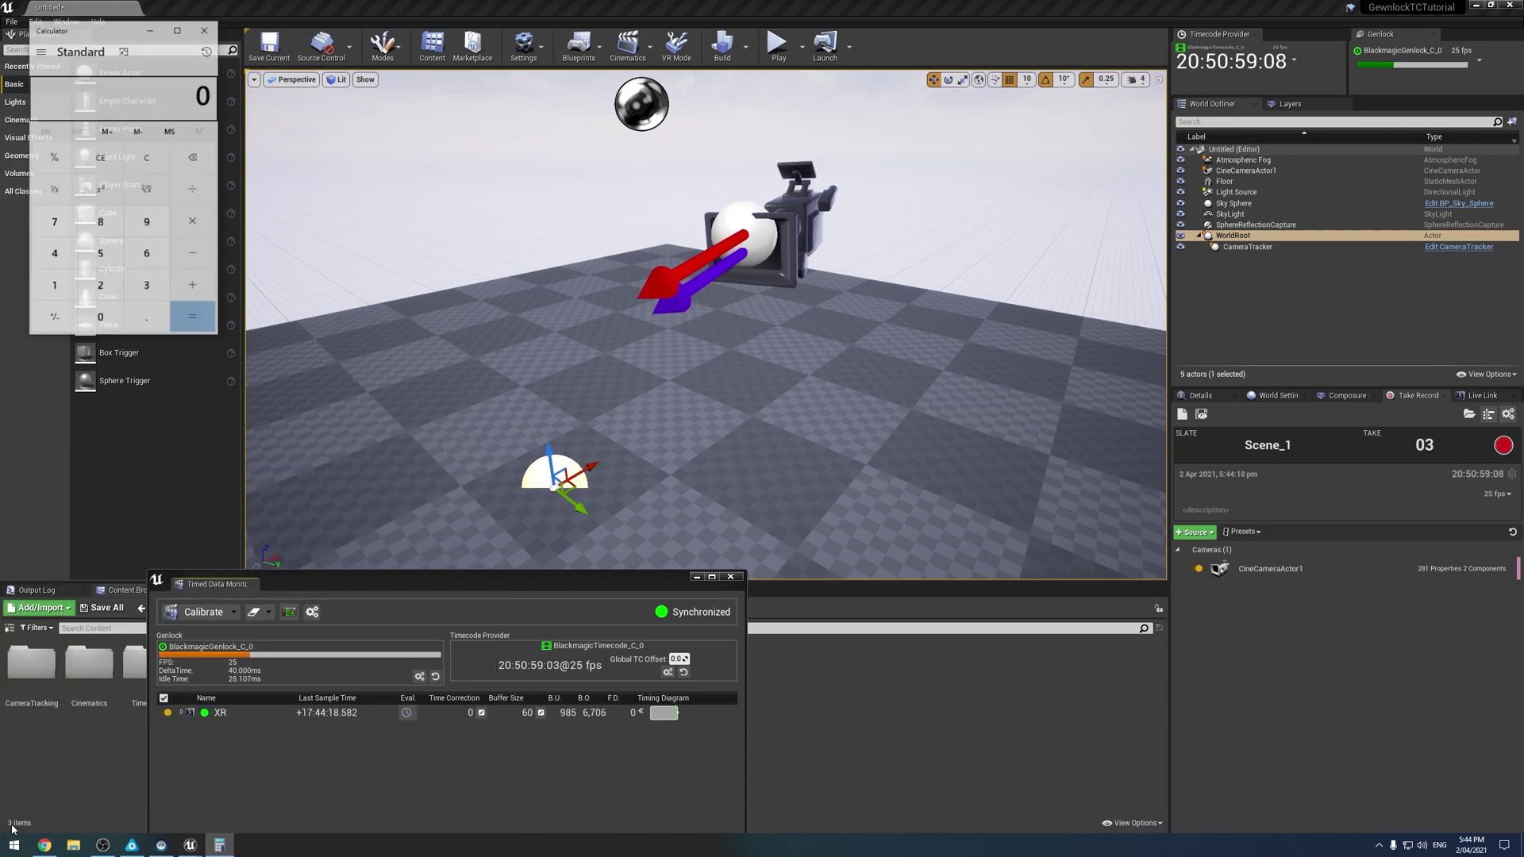
Step: Try entering 25, 5 and 25/1 in Calculator, clearing the display between attempts
{"action": "type", "text": "25"}
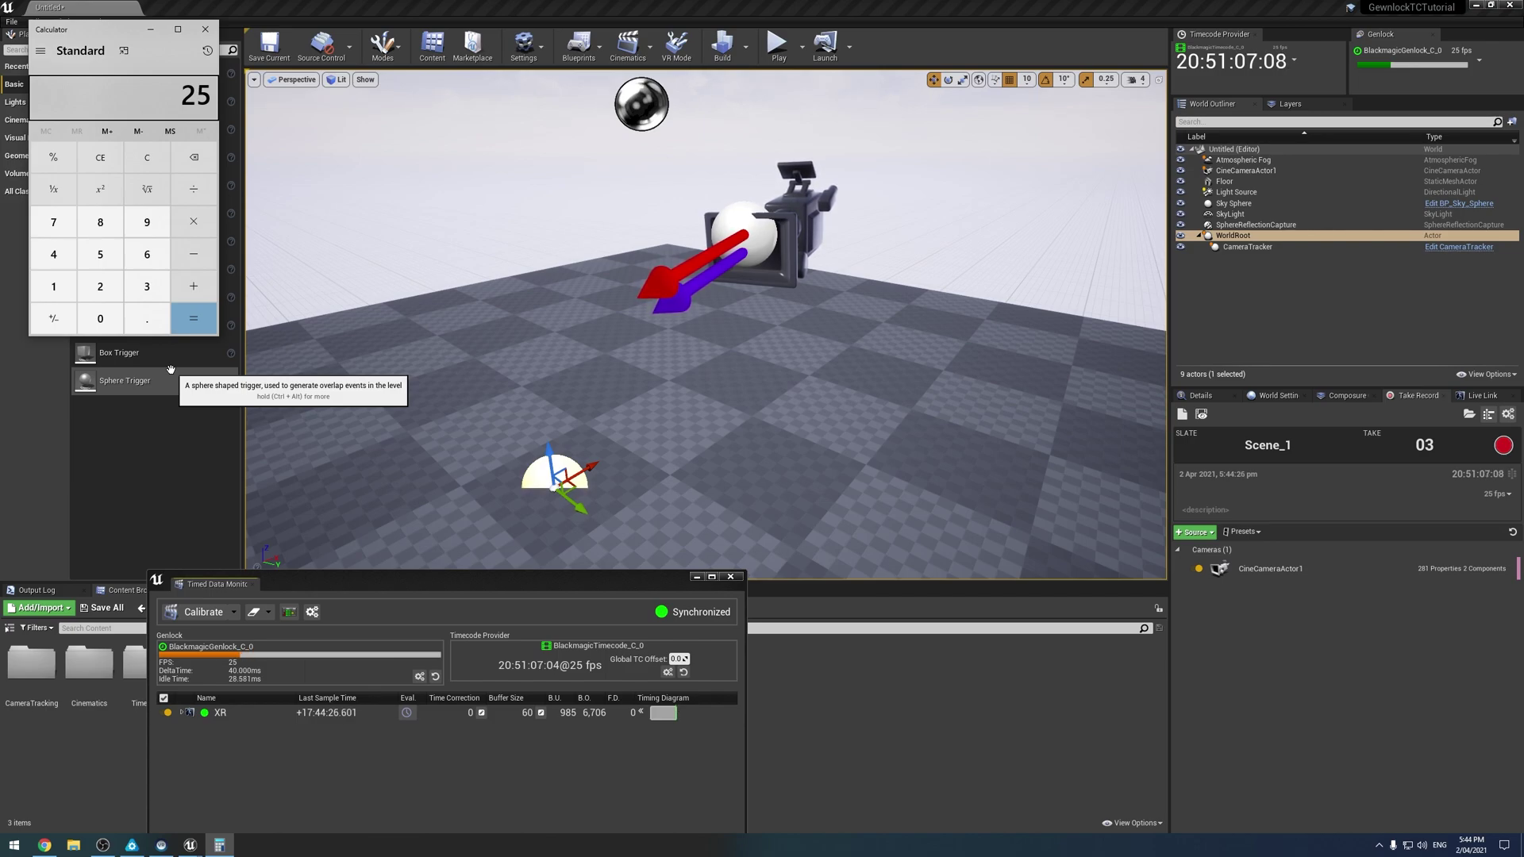
{"action": "key", "text": "Escape"}
{"action": "type", "text": "5"}
{"action": "key", "text": "Escape"}
{"action": "type", "text": "25/1"}
{"action": "key", "text": "Return"}
Step: Compute 1 ÷ 25 = 0.04, then multiply by 4 to get 0.16 seconds
{"action": "type", "text": "1/25"}
{"action": "key", "text": "Return"}
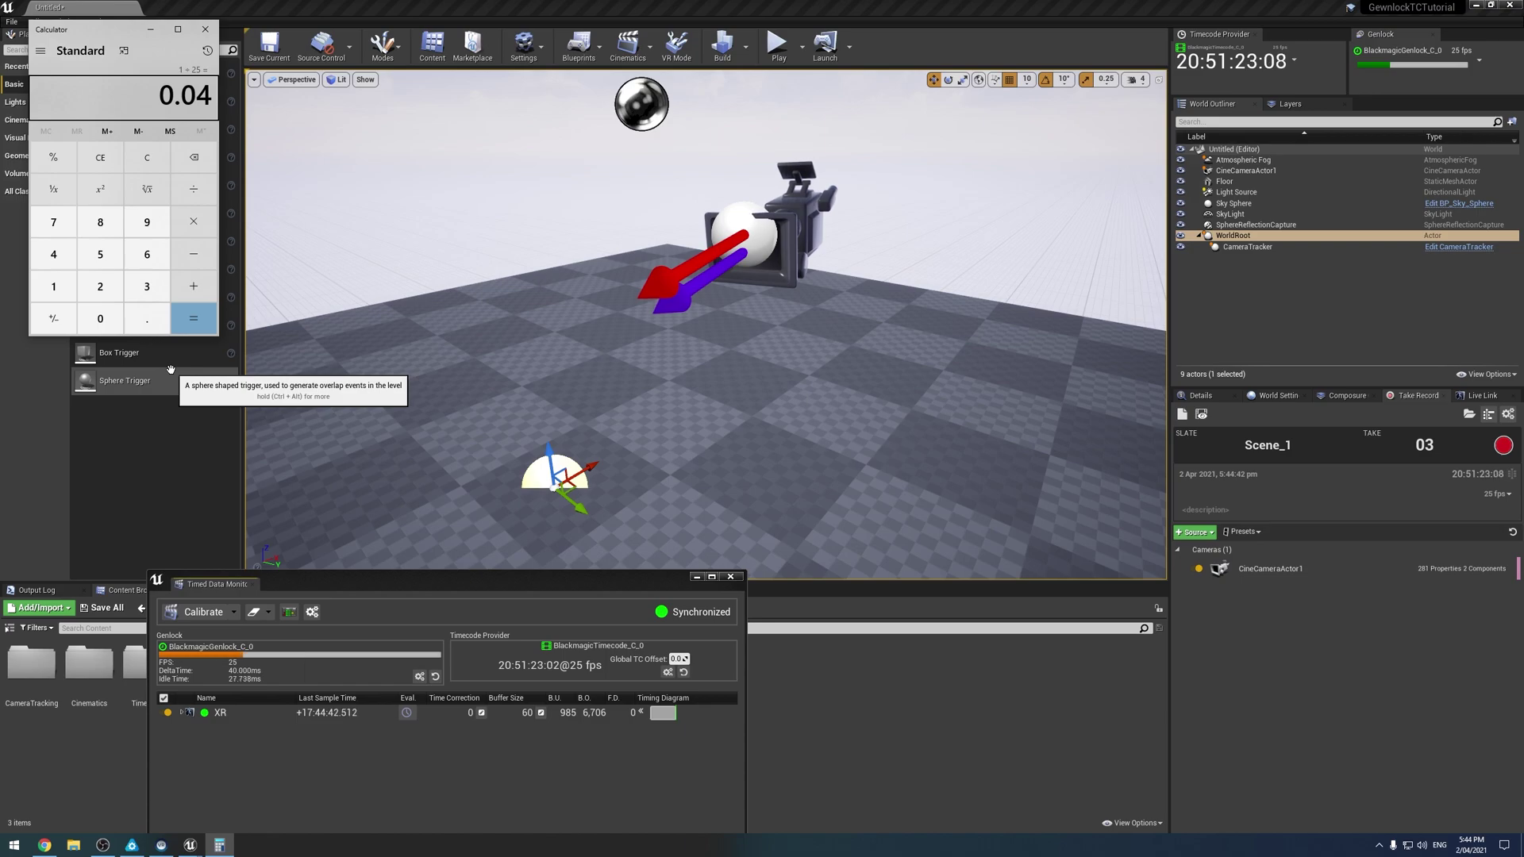
{"action": "type", "text": "*"}
{"action": "type", "text": "4"}
{"action": "key", "text": "Return"}
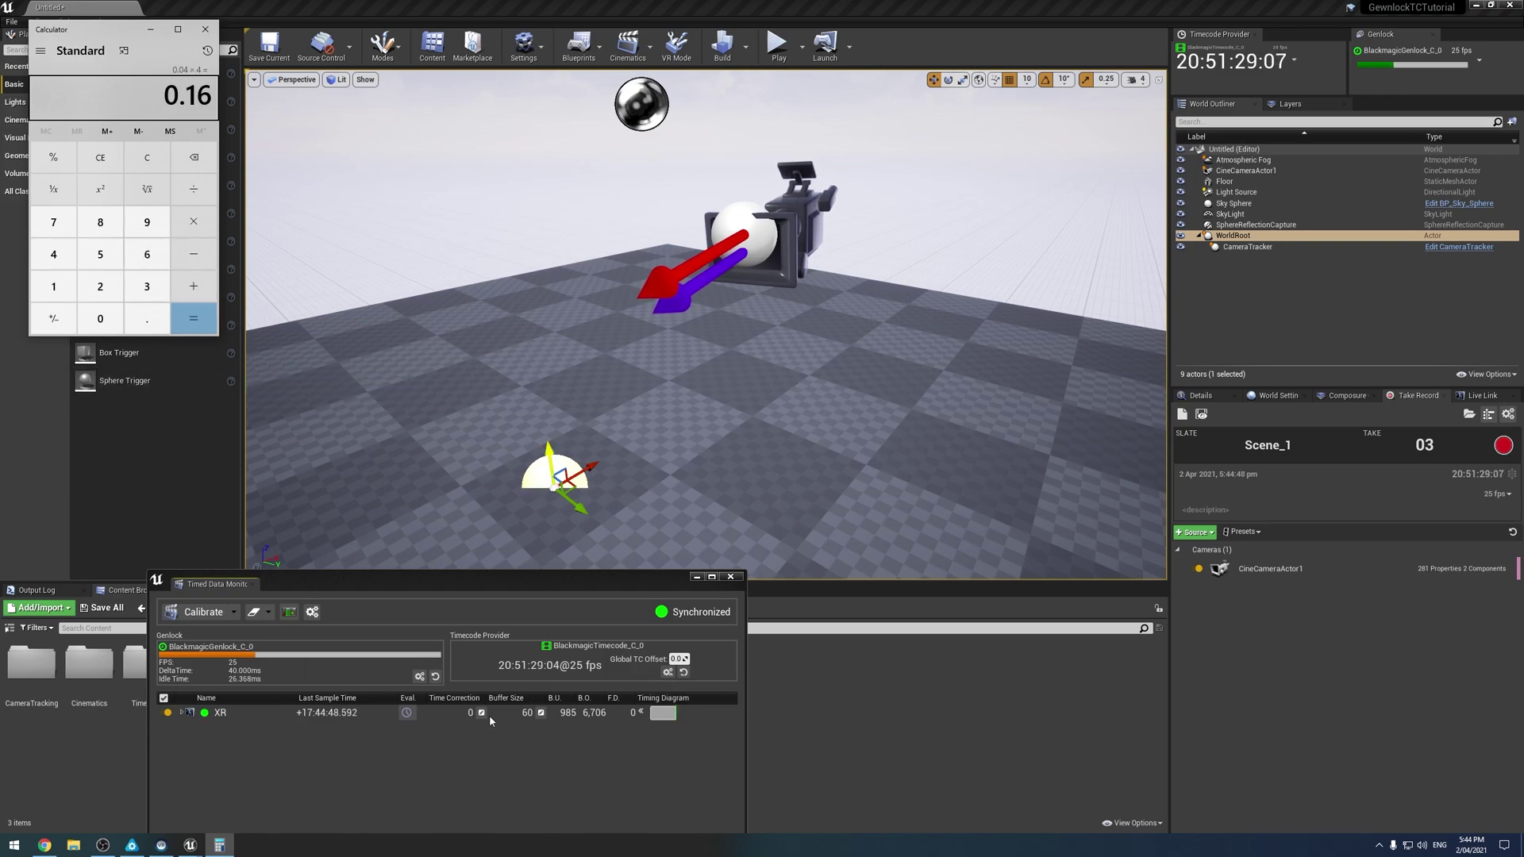
{"action": "left_click", "coordinate": [481, 714]}
Step: Enter 0.16 as the XR source's time correction so the monitor shows Synchronized
{"action": "left_click", "coordinate": [481, 713]}
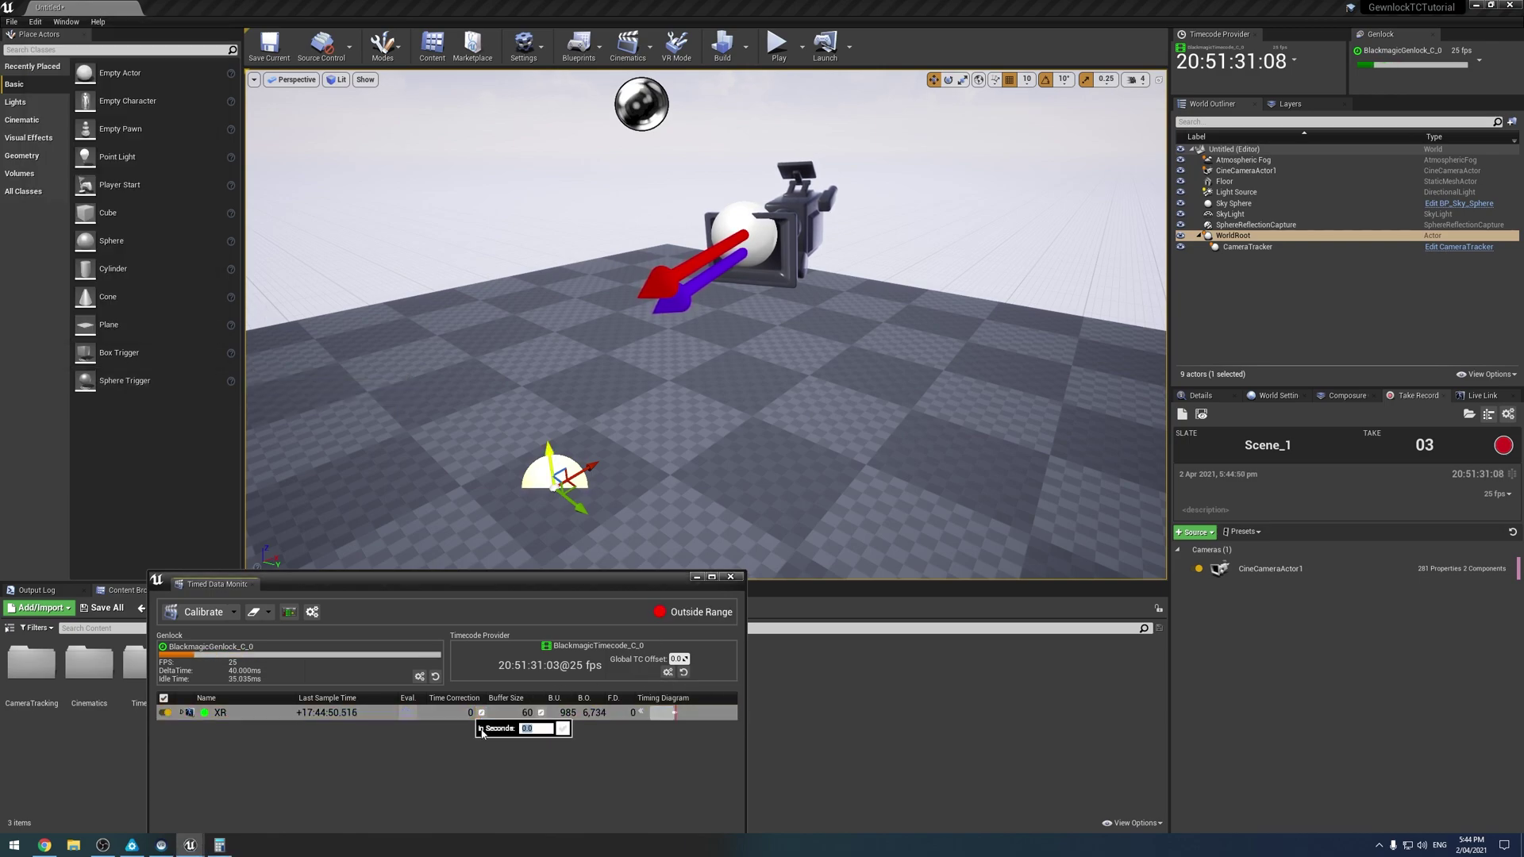
{"action": "type", "text": "0.16"}
{"action": "key", "text": "Return"}
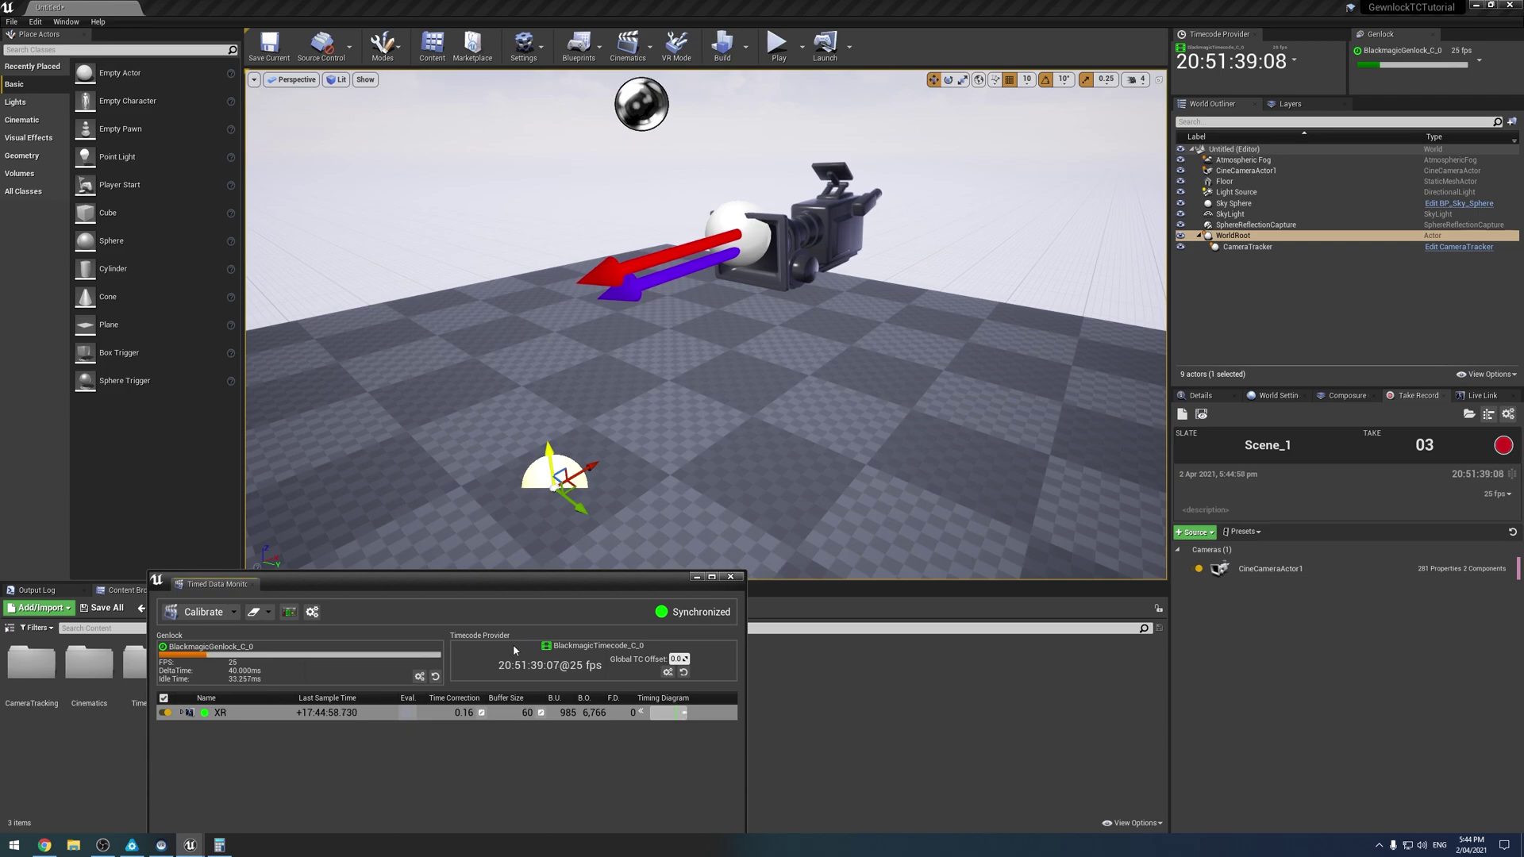
{"action": "mouse_move", "coordinate": [512, 648]}
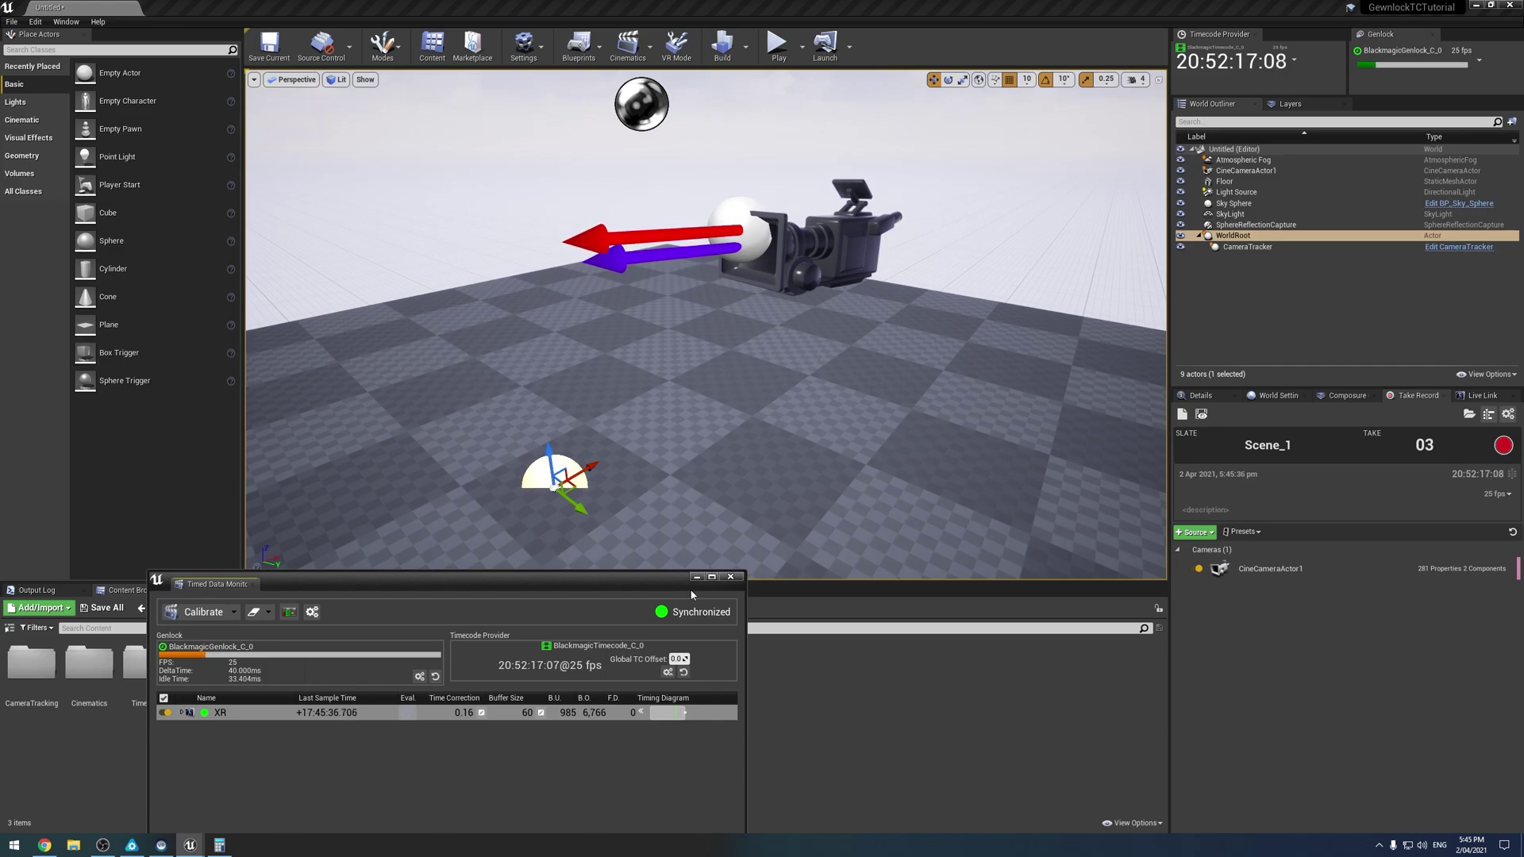
Step: Close the Timed Data Monitor and orbit the viewport, framing WorldRoot and the tracked camera with F
{"action": "left_click", "coordinate": [730, 577]}
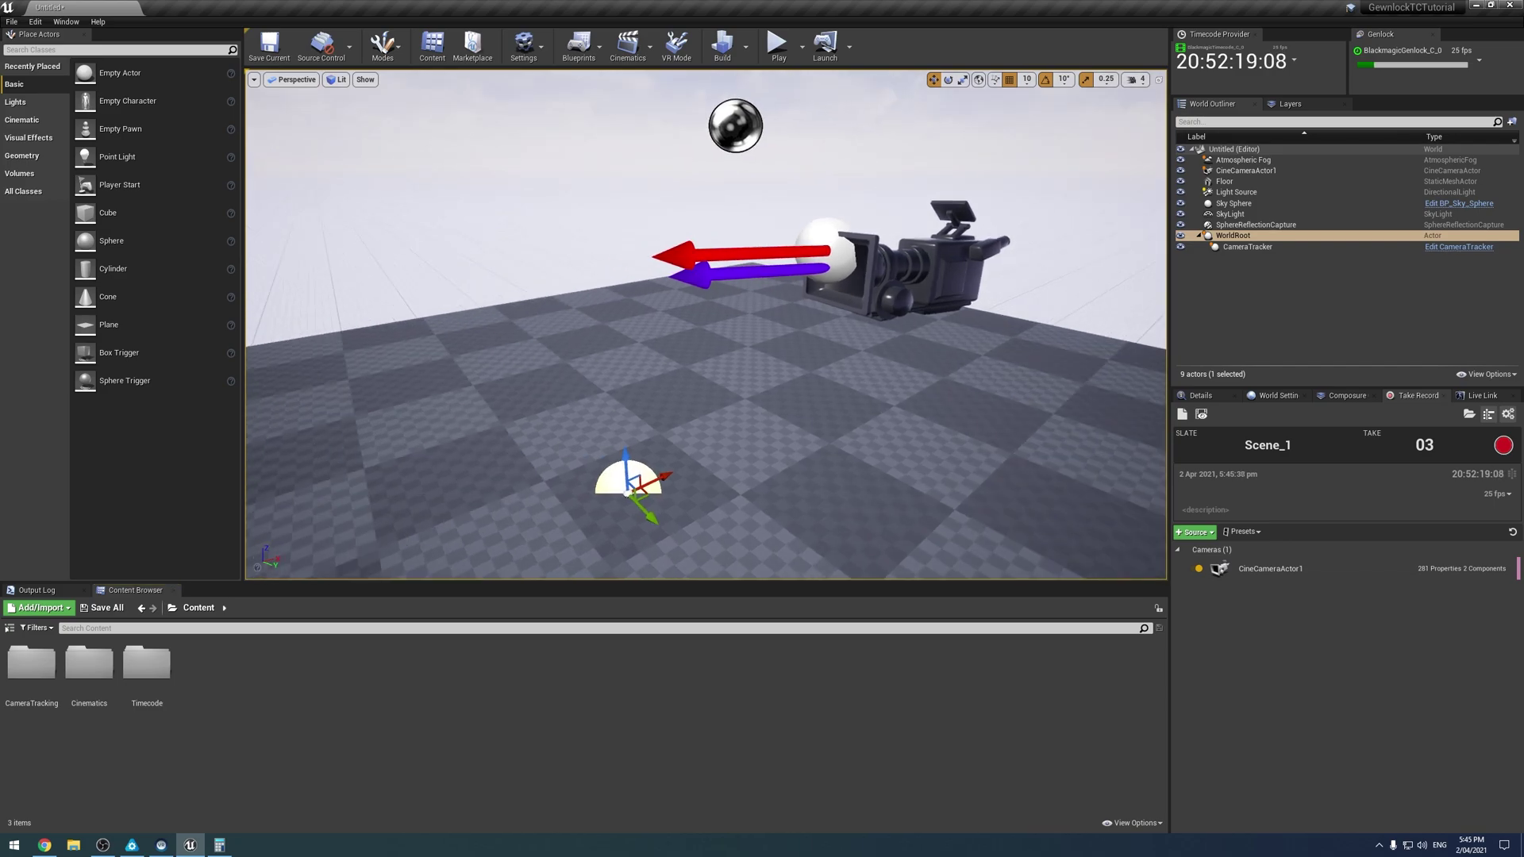
{"action": "right_click_drag", "start_coordinate": [695, 490], "coordinate": [690, 488]}
{"action": "right_click_drag", "start_coordinate": [682, 486], "coordinate": [259, 229]}
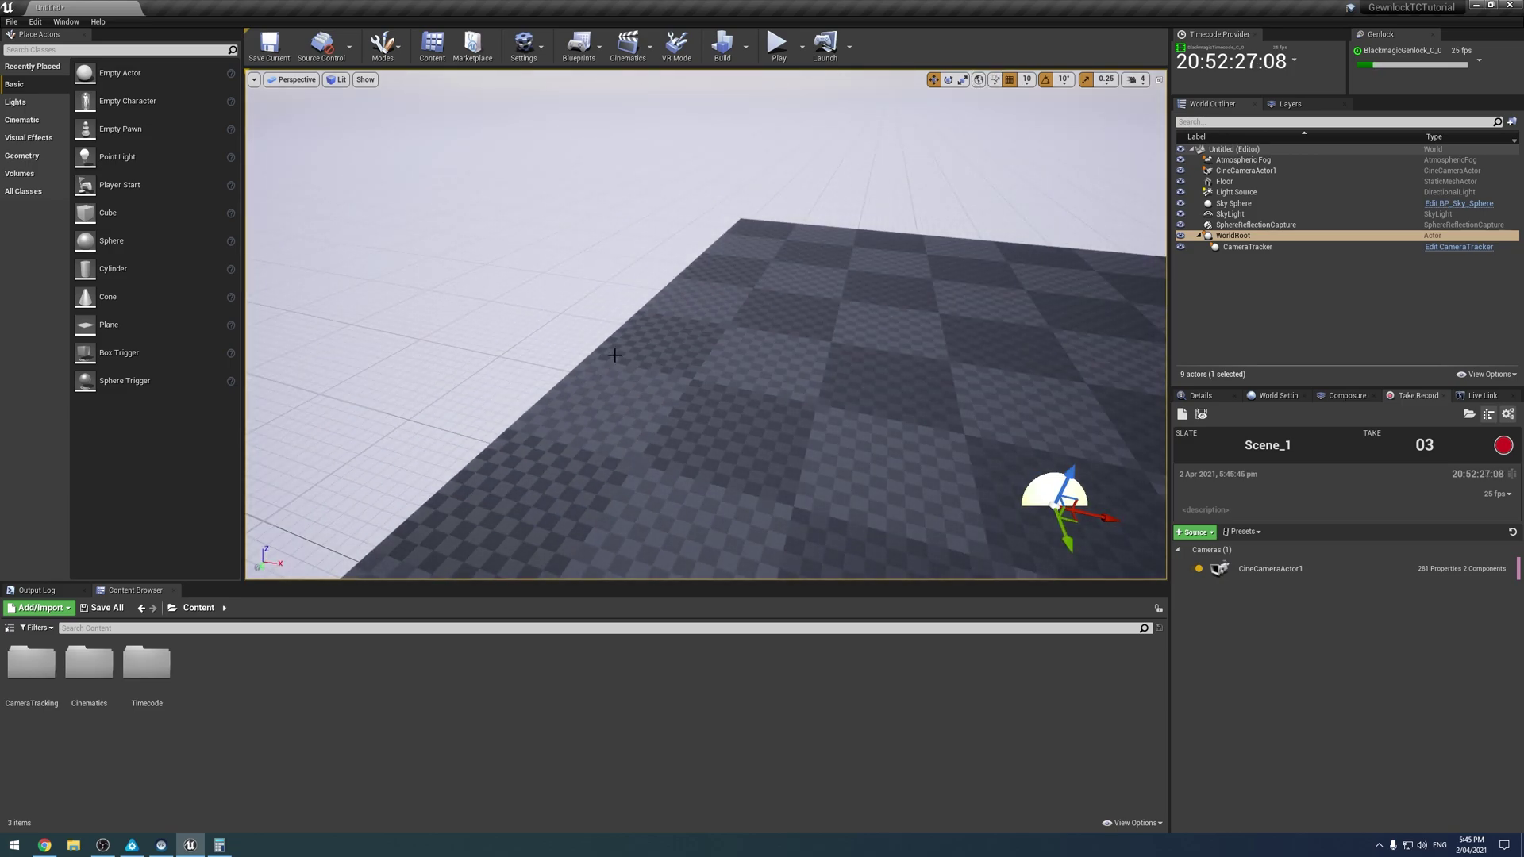
{"action": "key", "text": "f"}
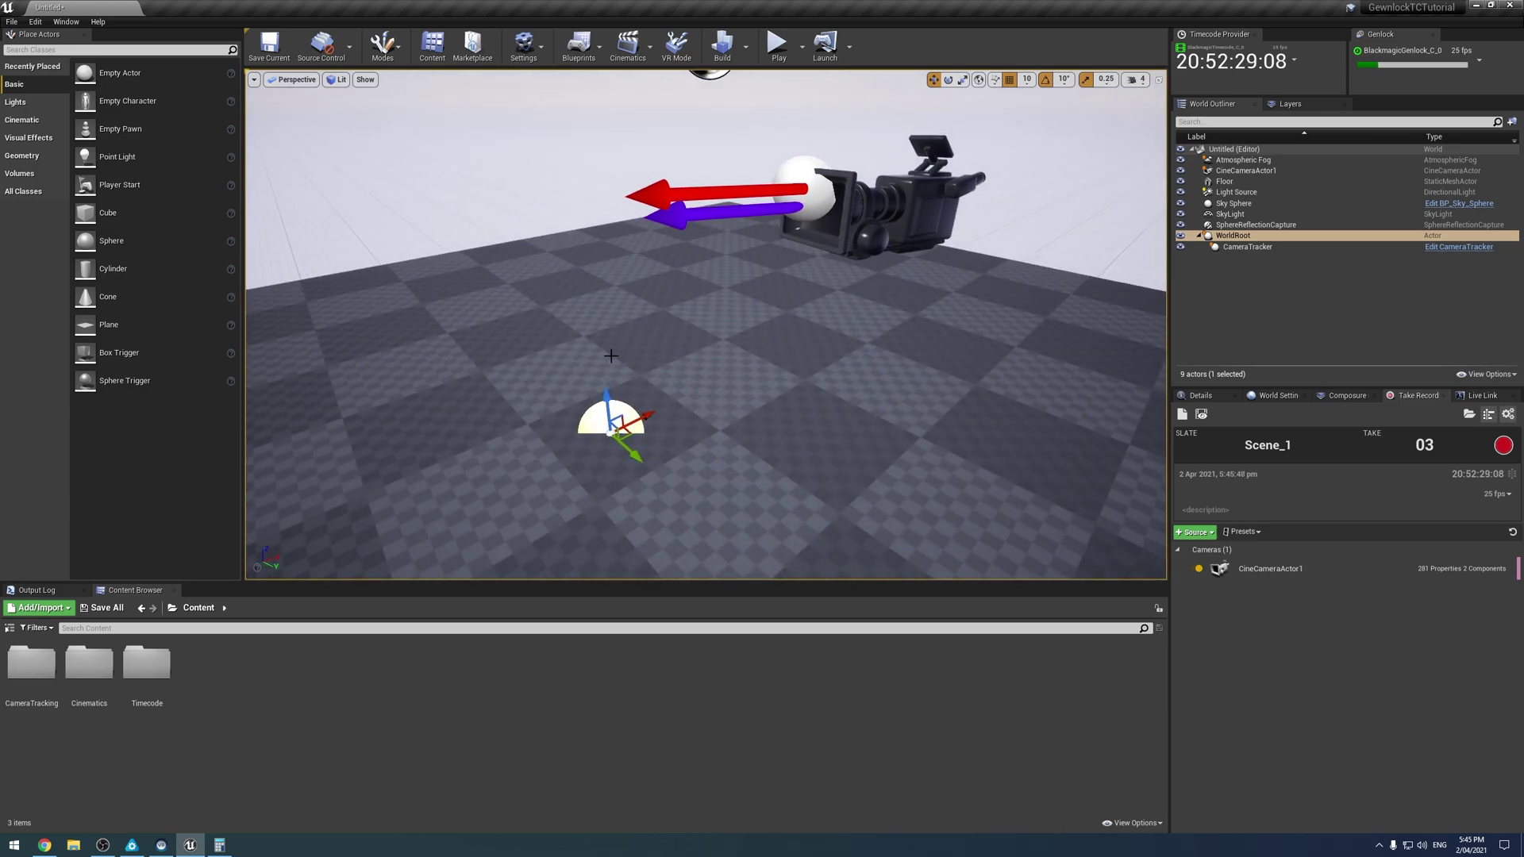